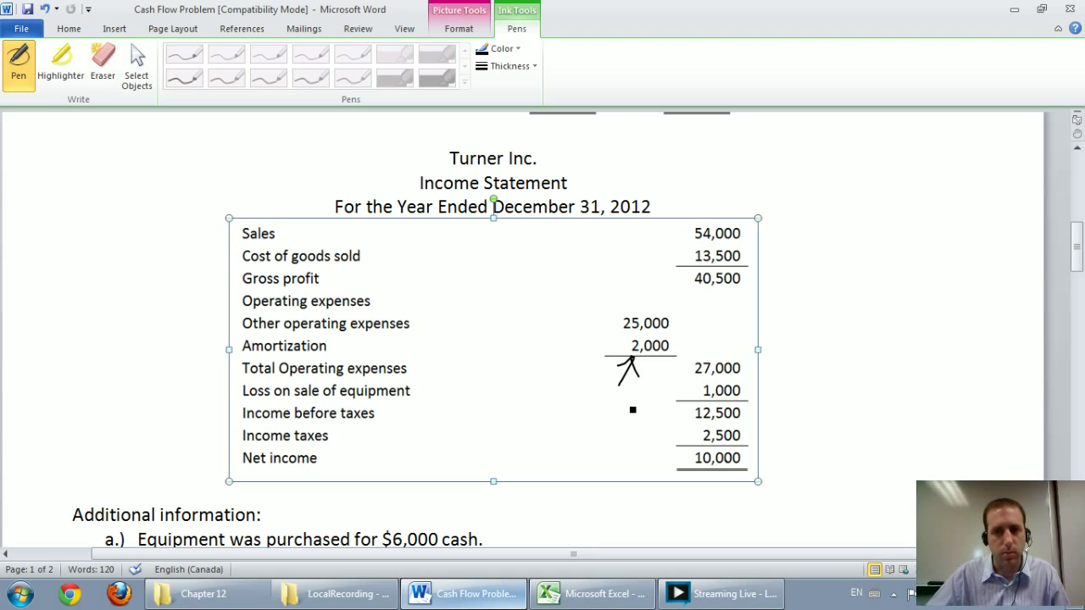
Switch to the Excel cash flow template and enter 2000 for Amortization expense in cell F11.
click(593, 593)
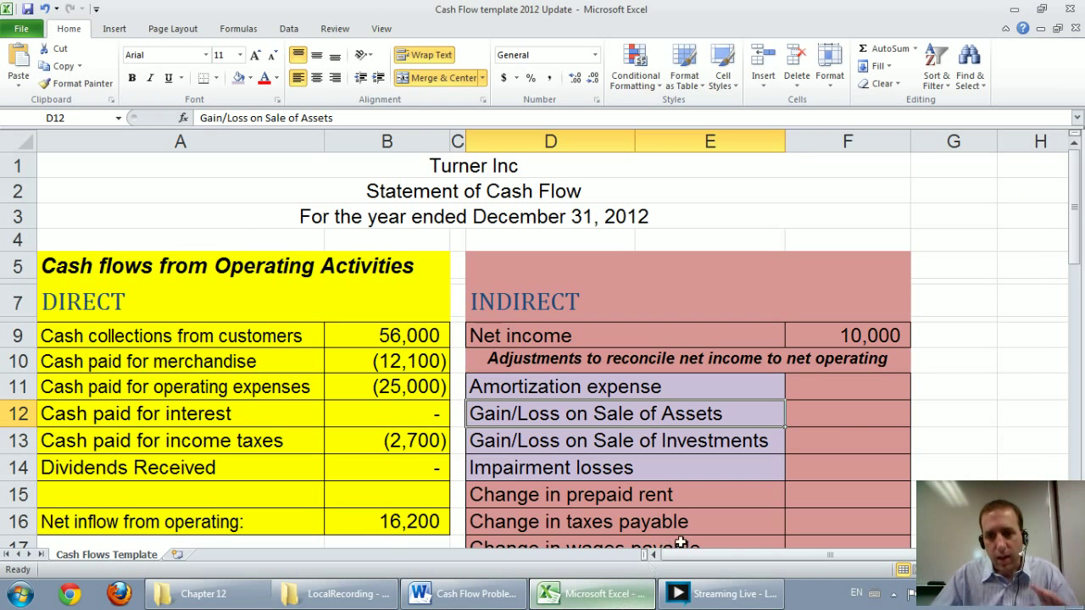
click(843, 391)
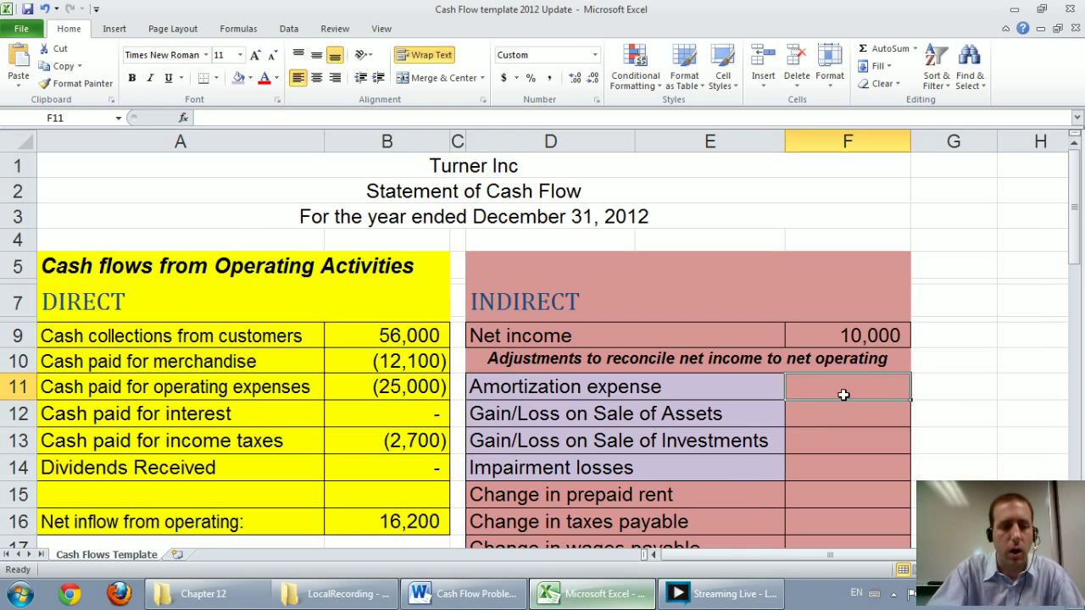
text(2000)
key(Return)
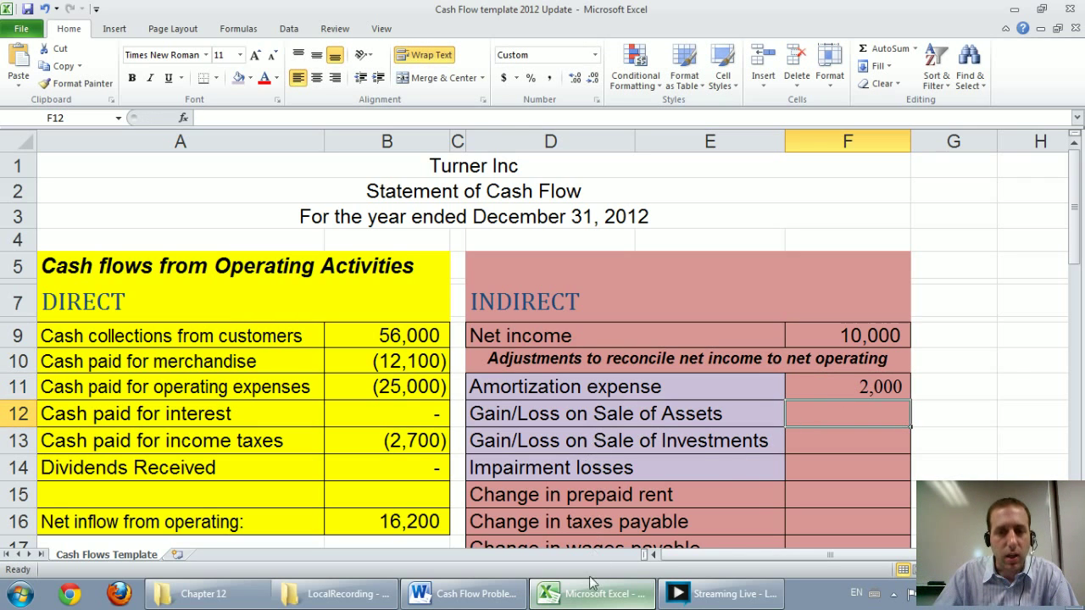
Check the loss on sale of equipment in the Word income statement and enter 1000 for Gain/Loss on Sale of Assets in Excel cell F12.
click(507, 599)
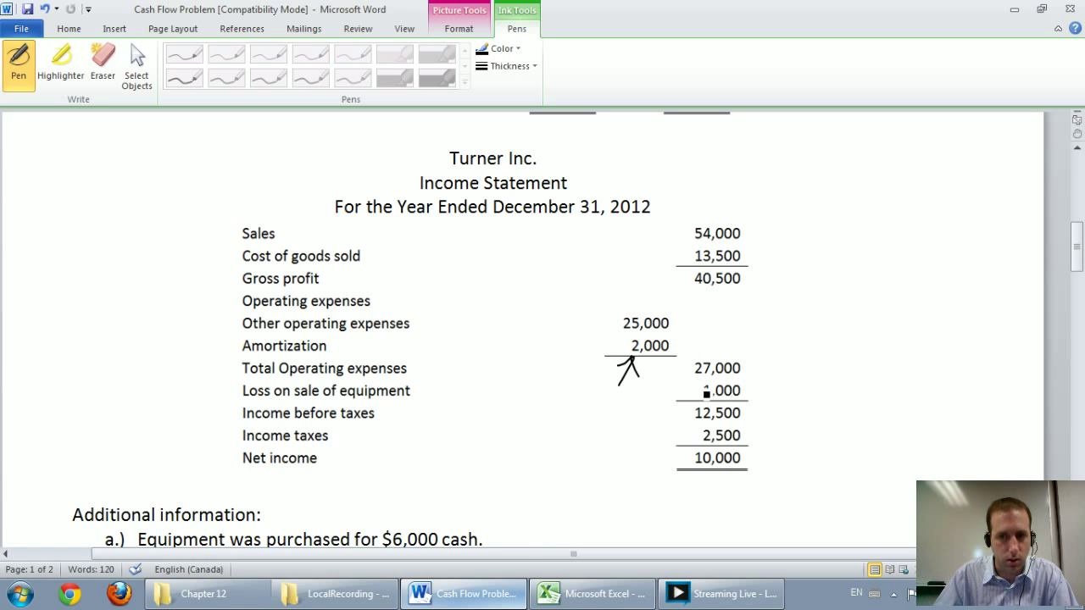
click(594, 595)
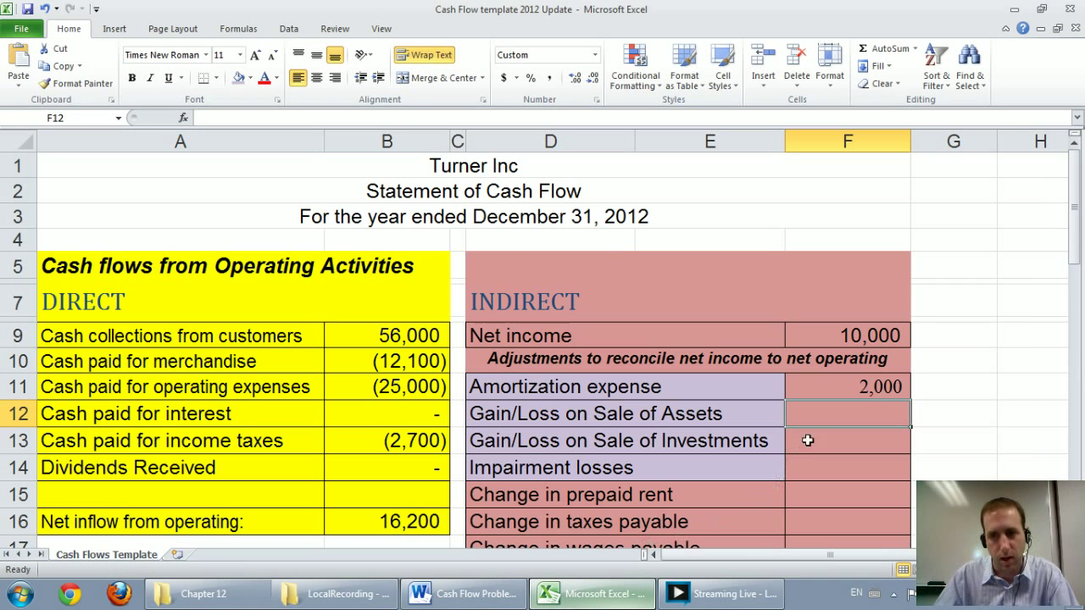
text(1000)
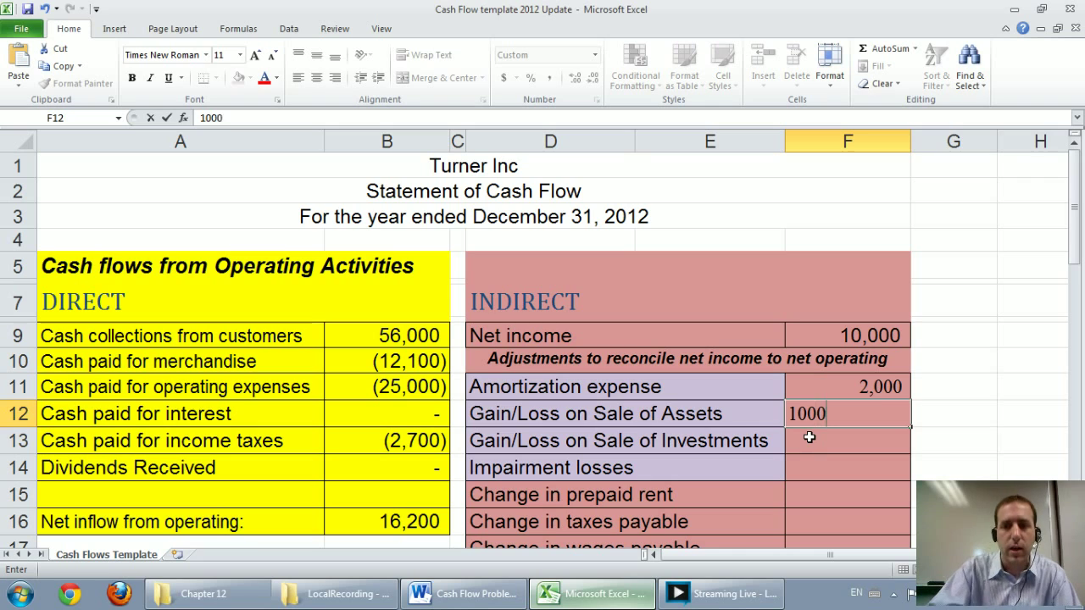
key(Return)
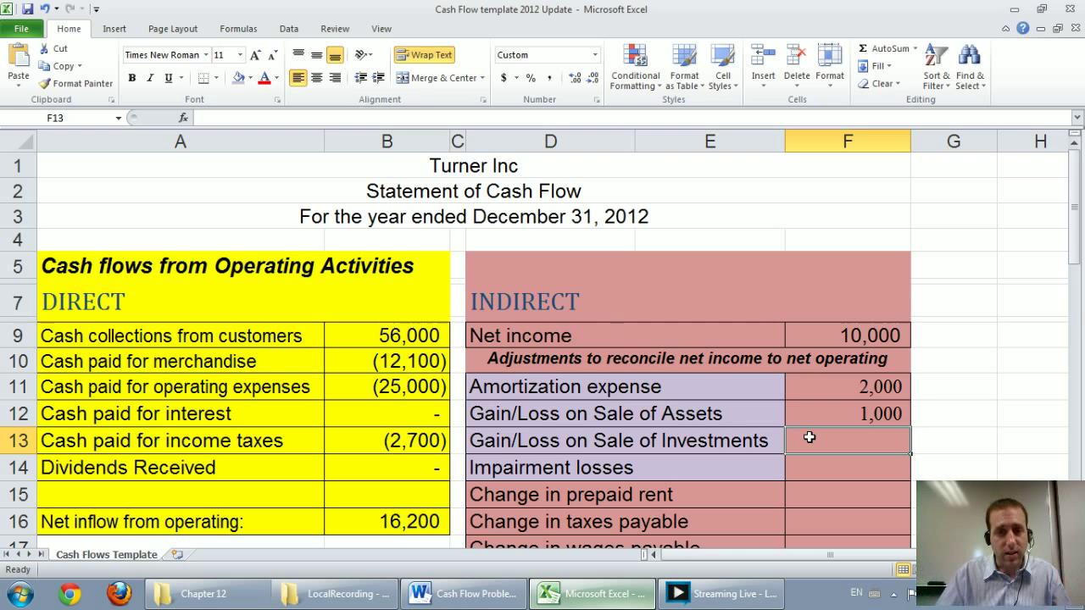
Examine the equipment sale line under investing activities, plus the investment gain/loss, impairment losses and prepaid rent lines in the indirect section.
scroll(809, 437, down, 5)
scroll(808, 429, down, 2)
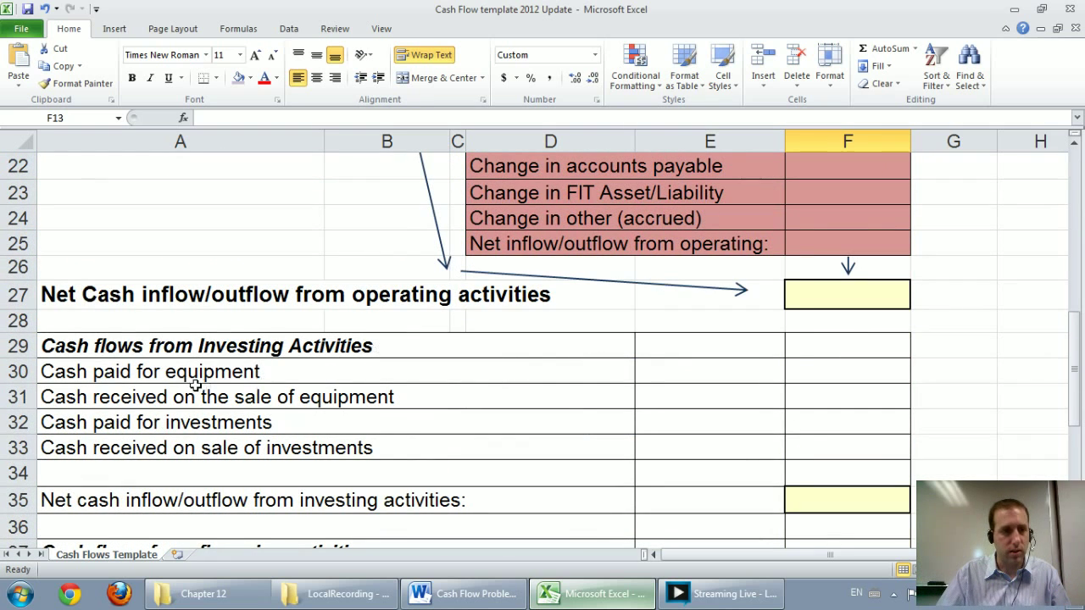
drag(123, 405, 674, 401)
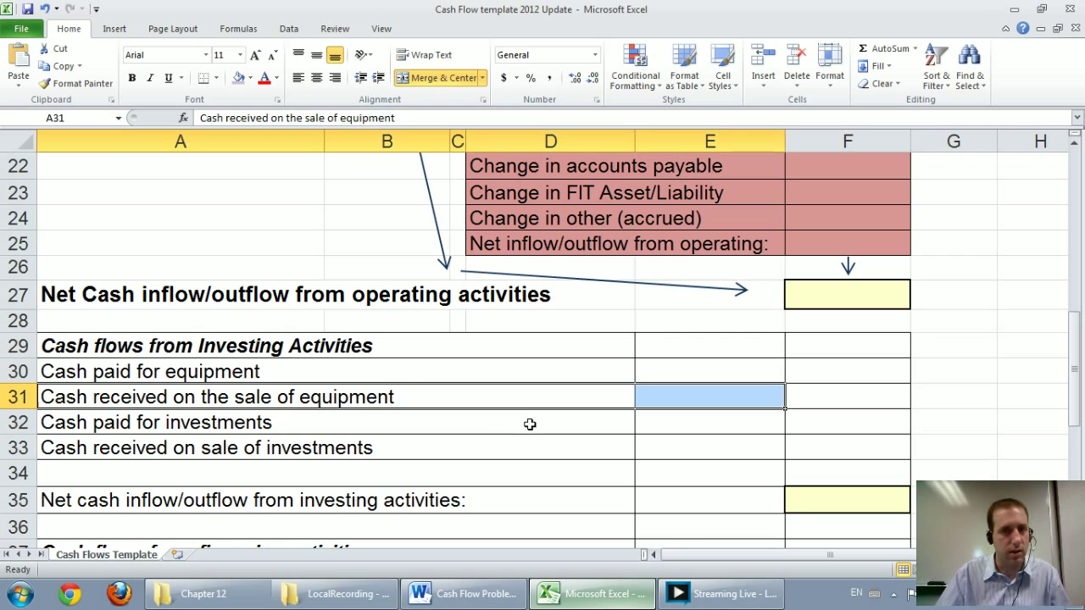
scroll(528, 424, up, 4)
scroll(767, 312, up, 1)
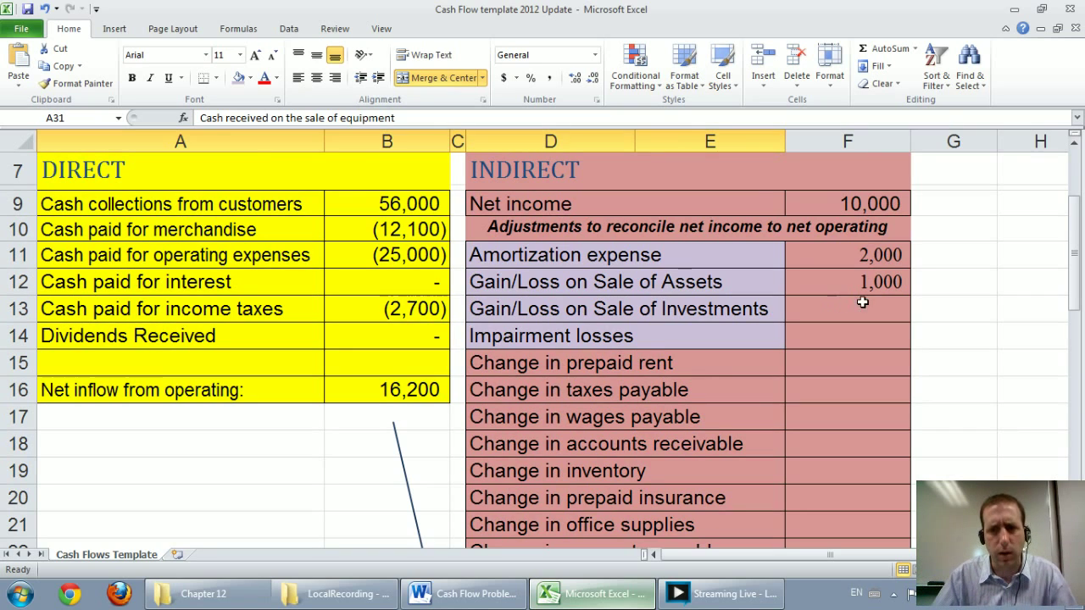
click(668, 316)
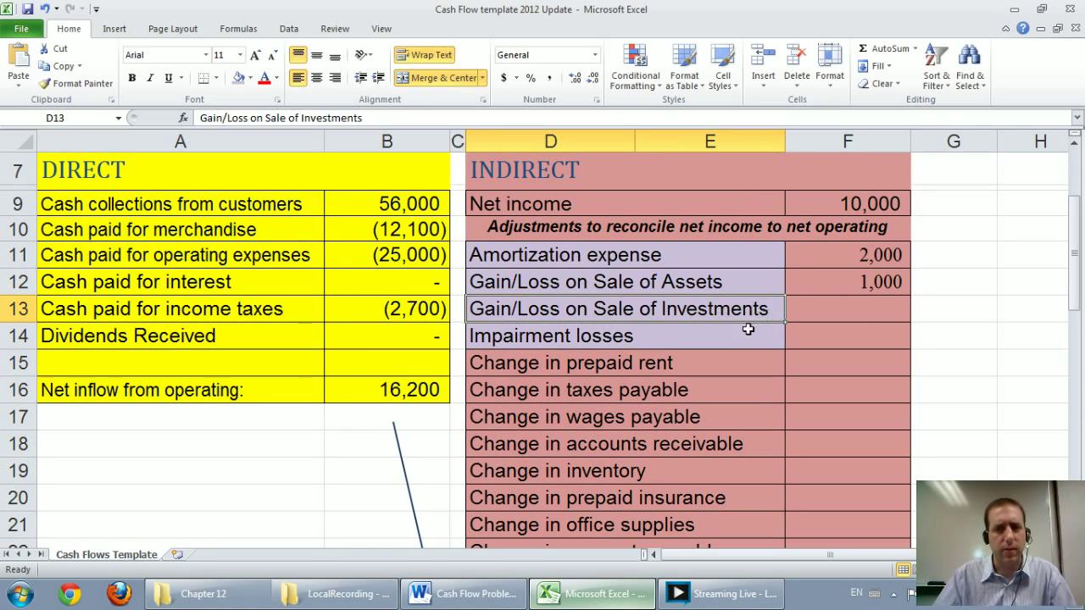
click(749, 332)
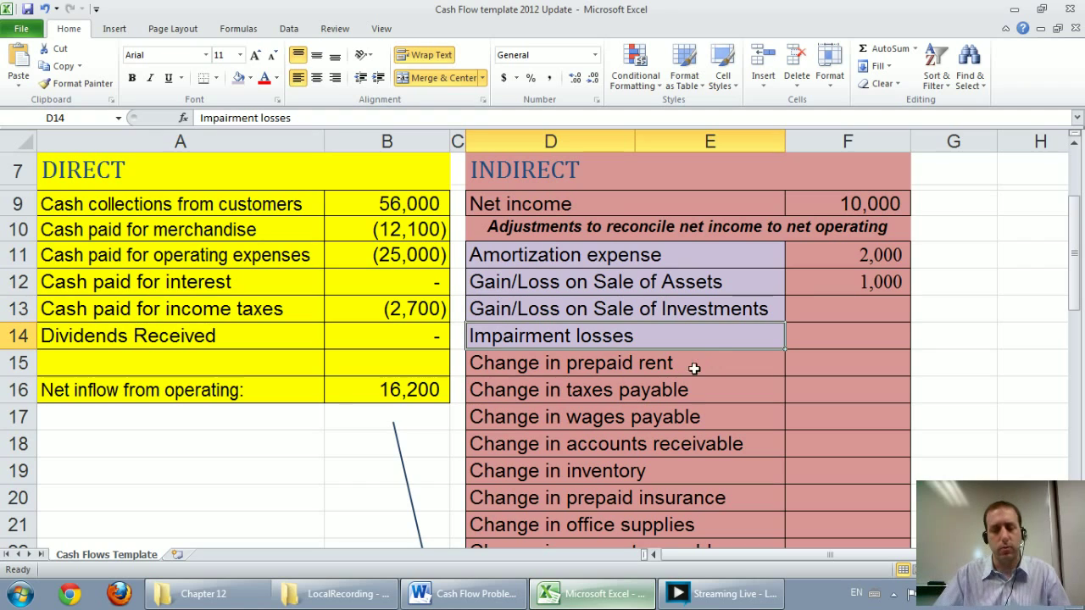
click(670, 370)
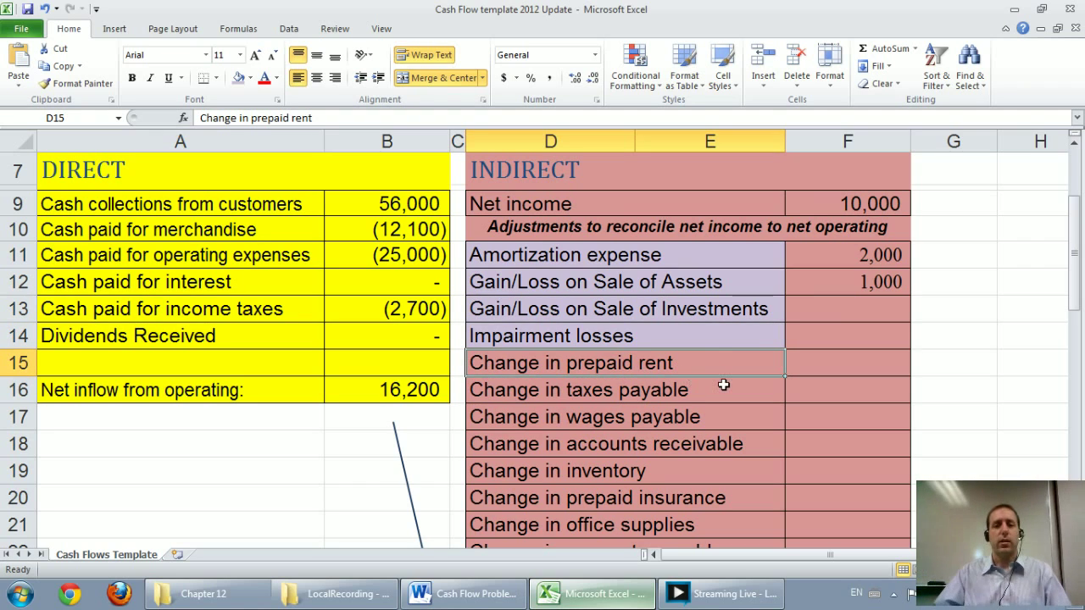
Compare income taxes payable on the Word balance sheet and enter -200 for Change in taxes payable in Excel cell F16.
click(723, 384)
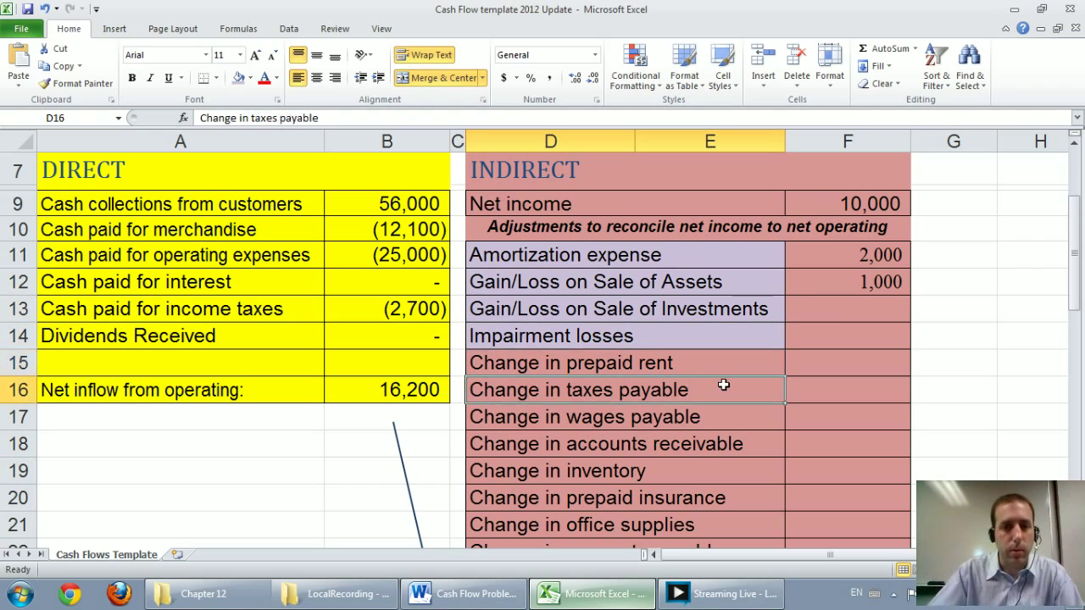
key(Tab)
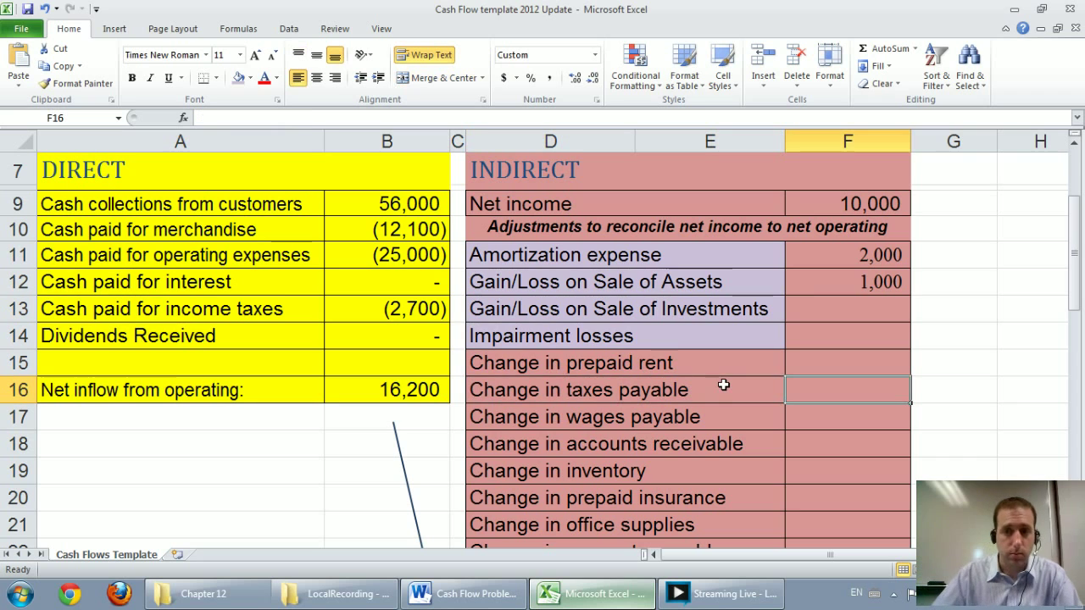
click(491, 594)
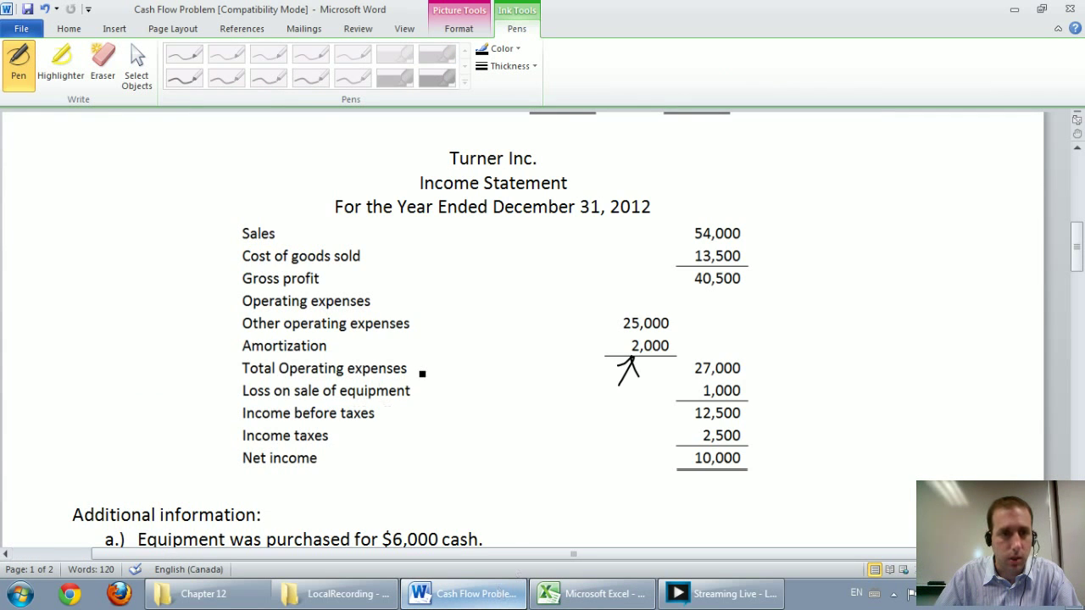
scroll(423, 374, up, 3)
scroll(423, 374, up, 3)
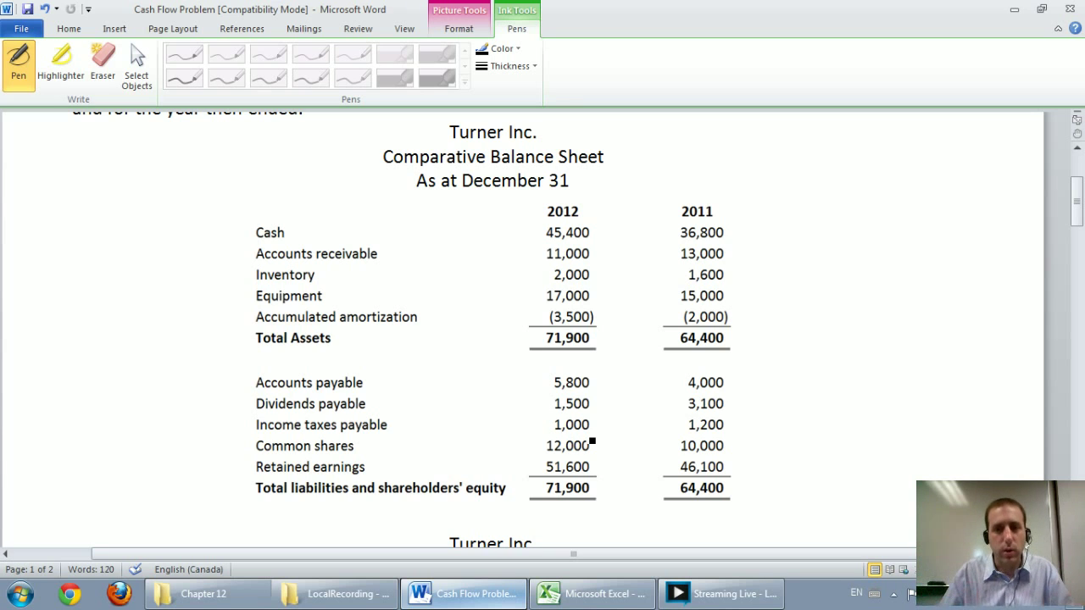
click(569, 595)
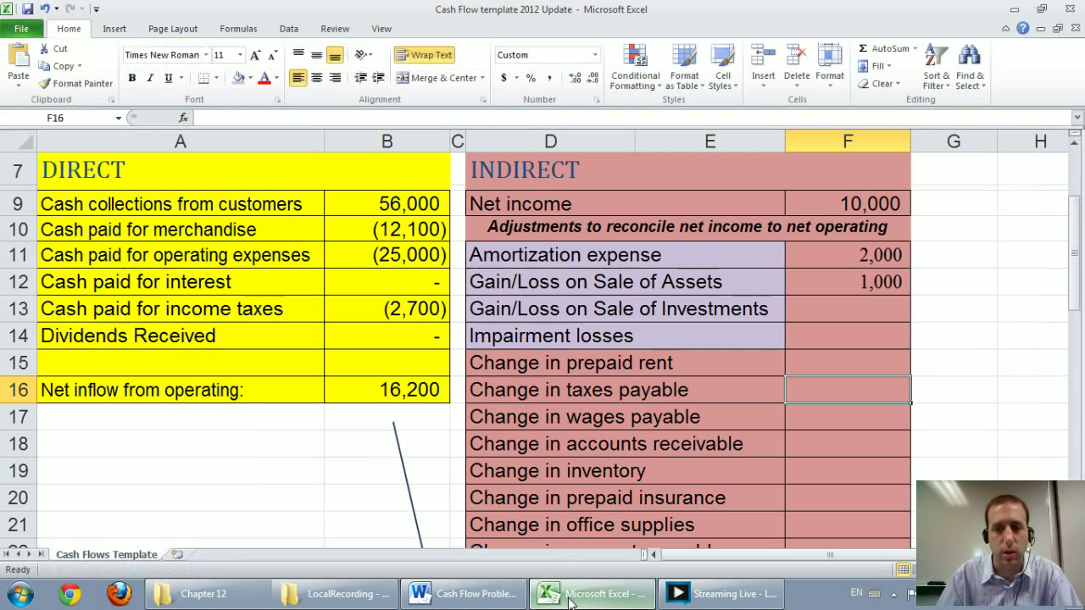
text(-200)
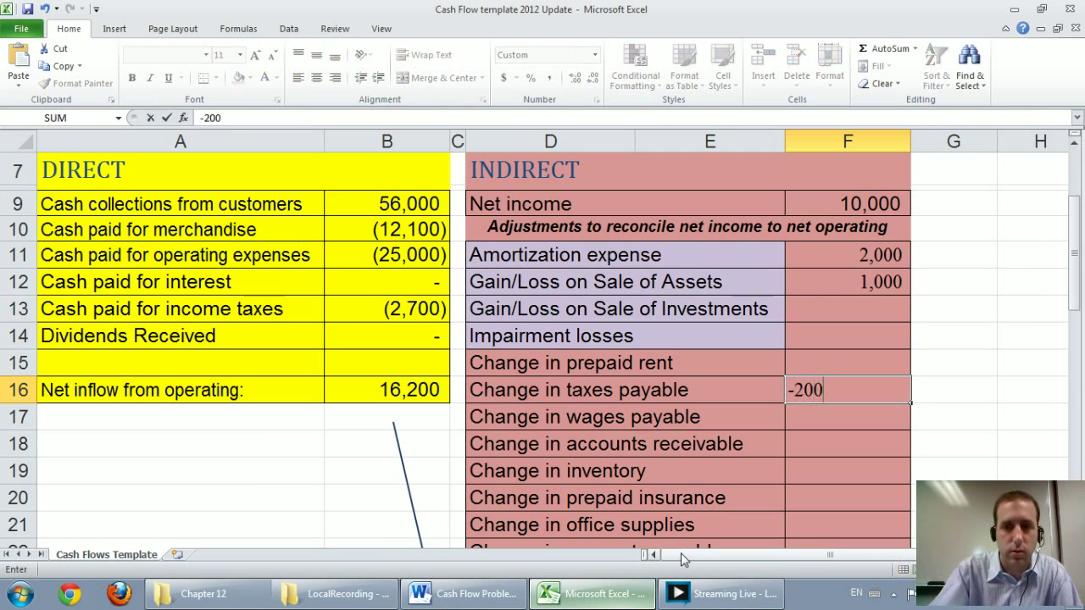
key(Return)
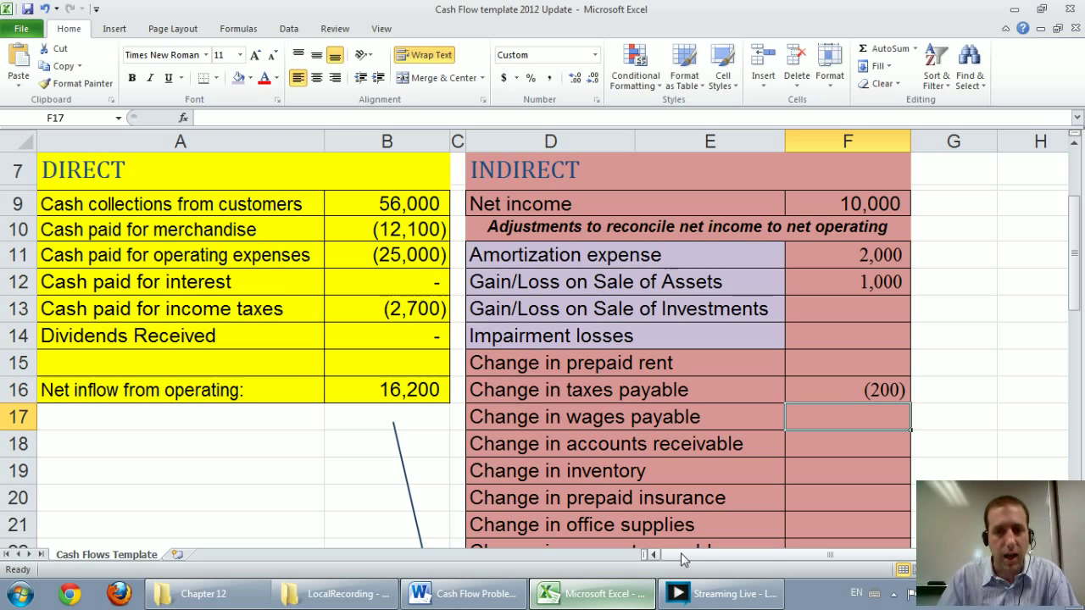
Consult the accounts receivable balances in the Word document and enter 2000 for Change in accounts receivable in Excel cell F18.
click(500, 595)
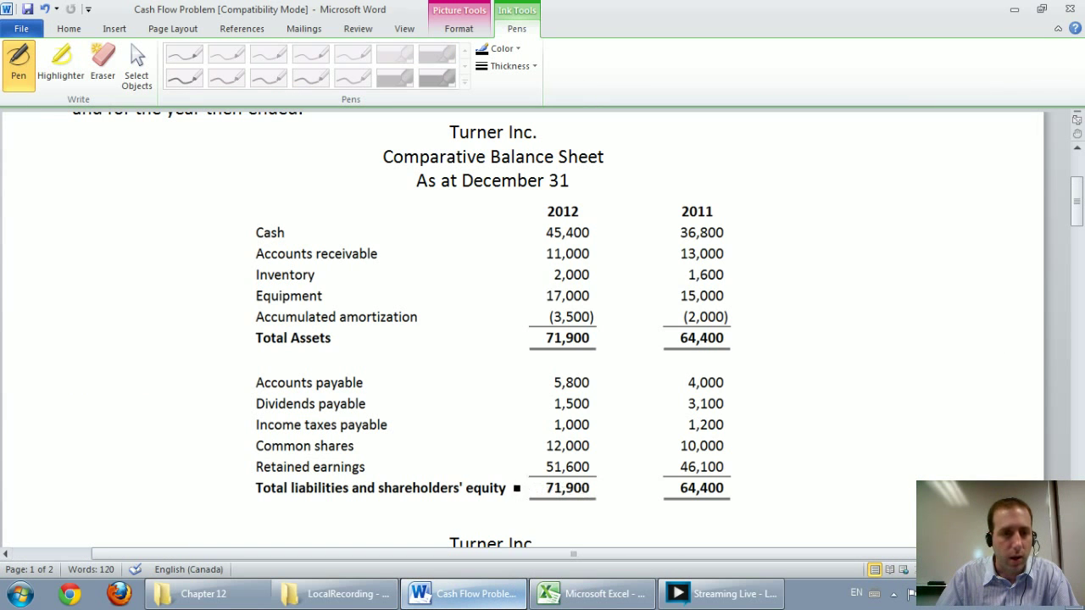
click(585, 594)
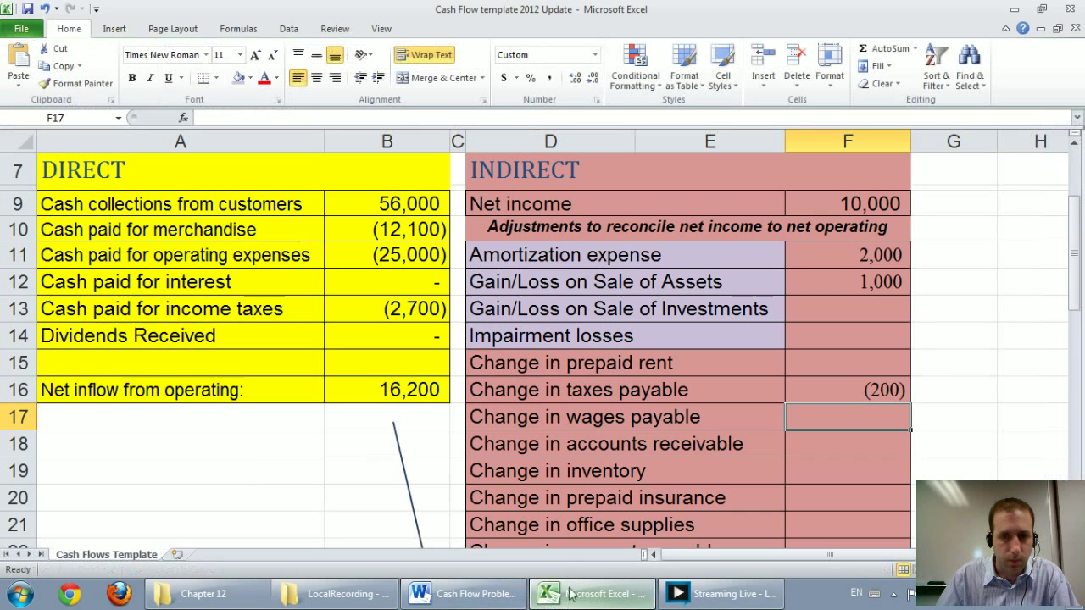
click(801, 450)
click(465, 595)
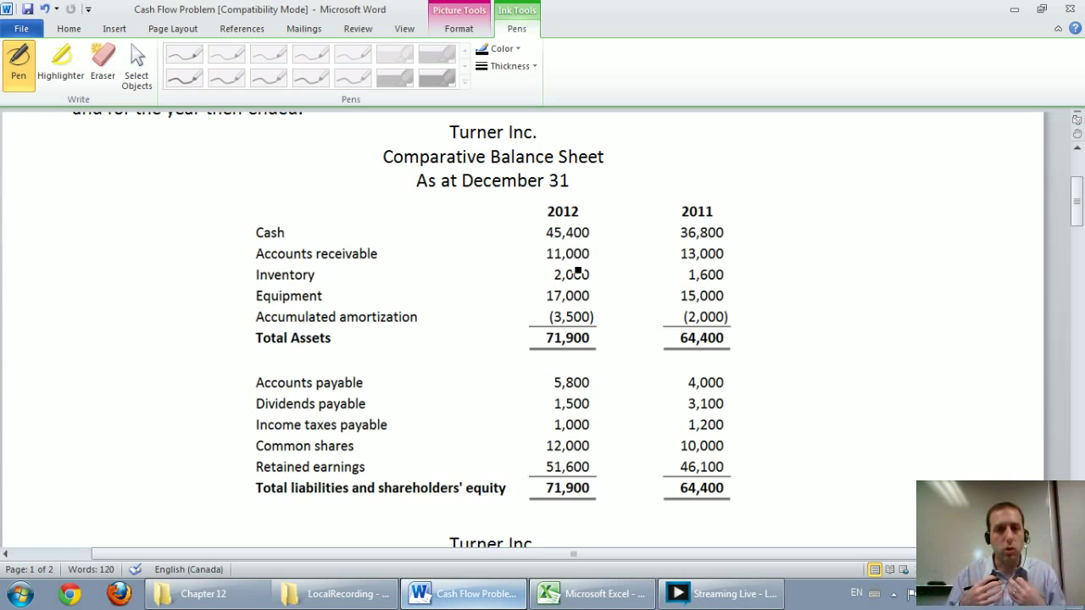
click(631, 592)
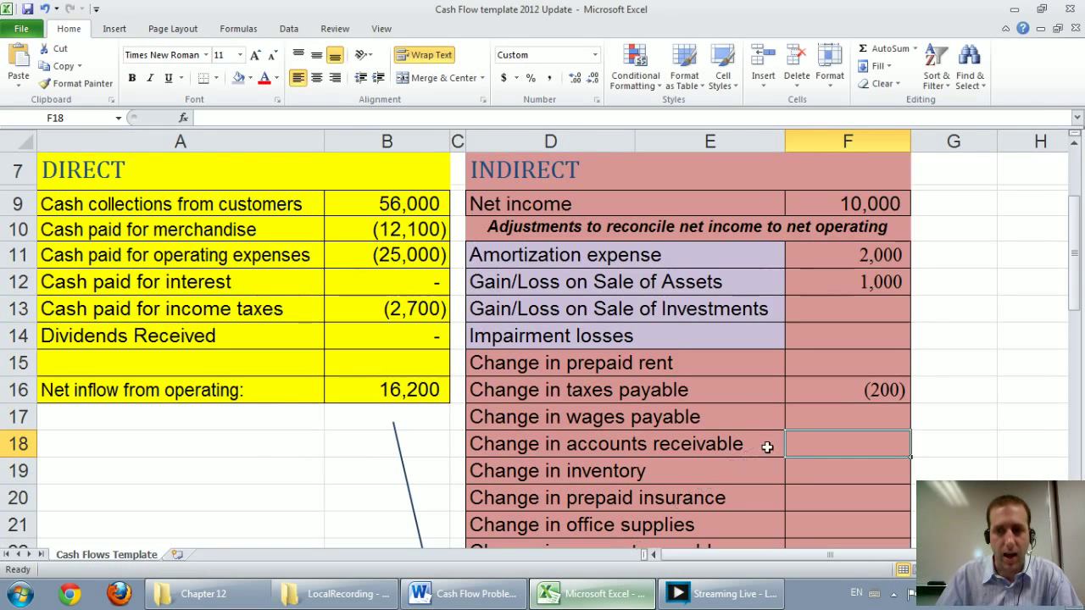
text(2000)
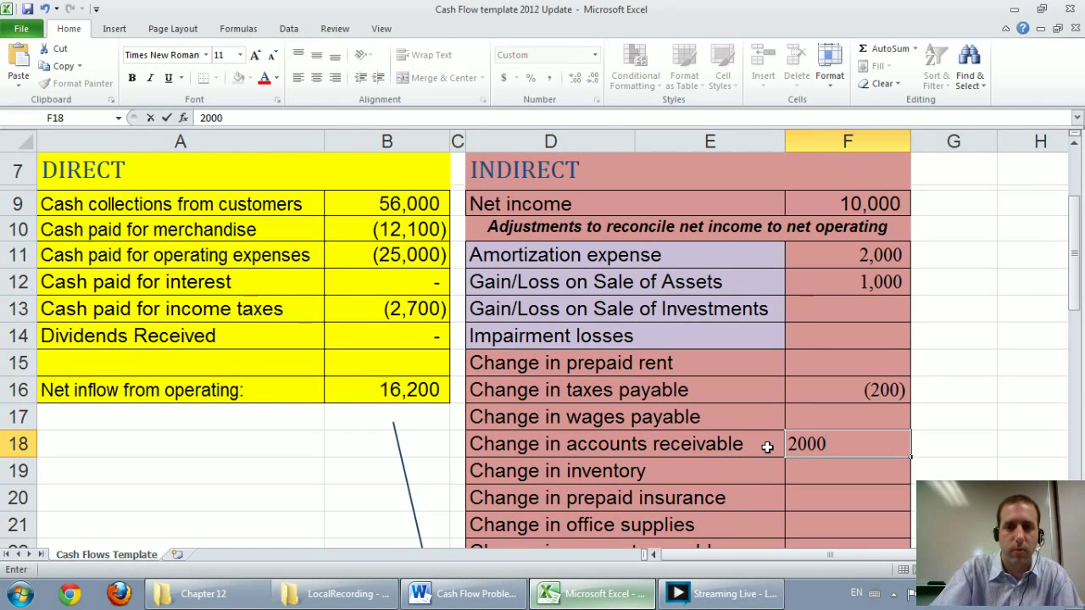
key(Return)
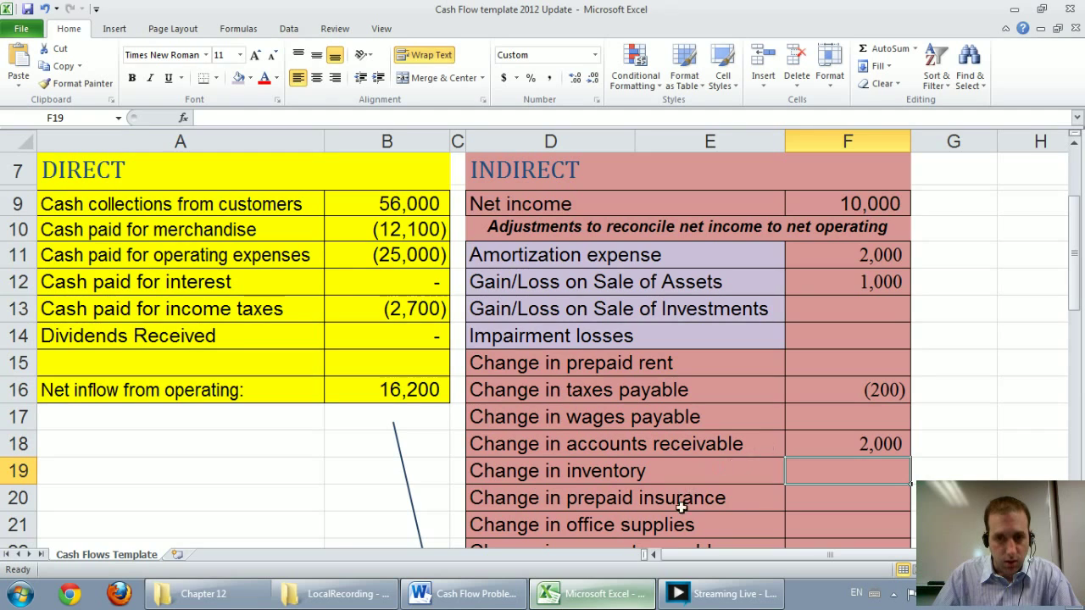
Compare the inventory balances in the Word document and enter -400 for Change in inventory in Excel cell F19.
click(496, 593)
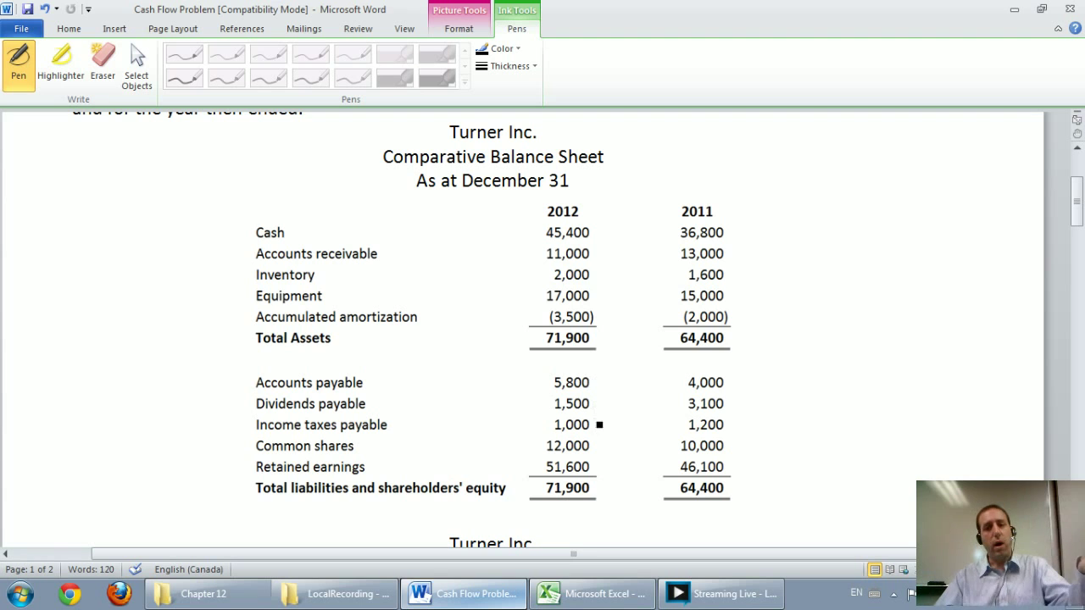
click(634, 600)
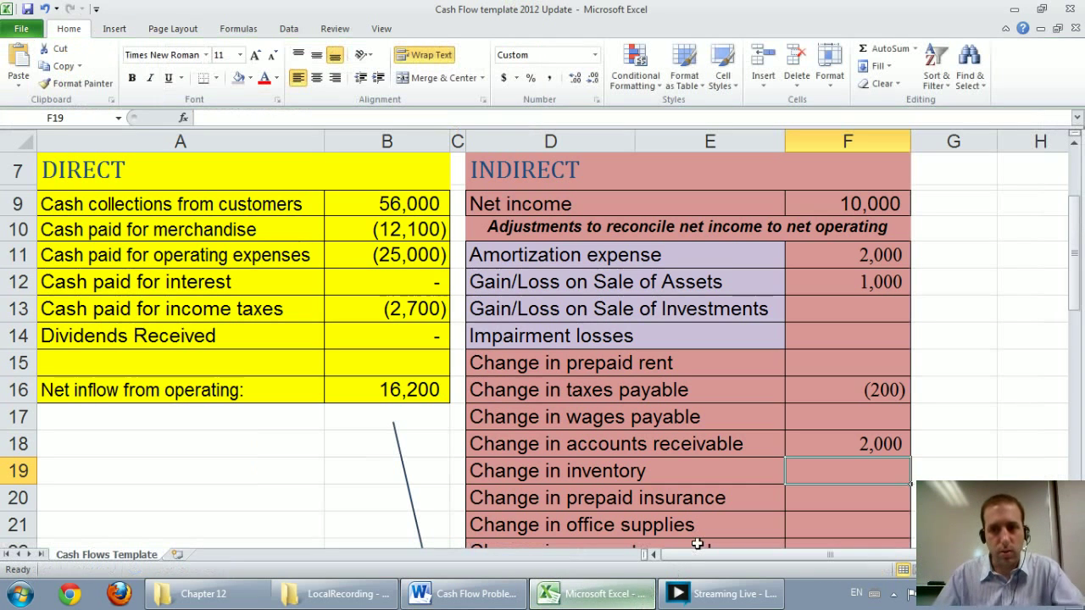
text(-400)
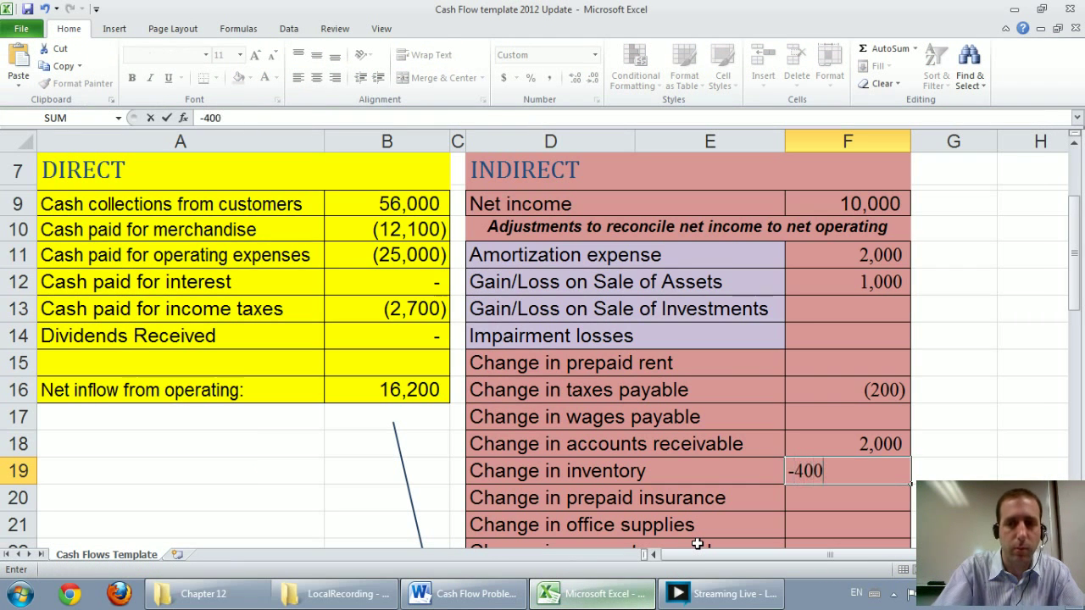
key(Return)
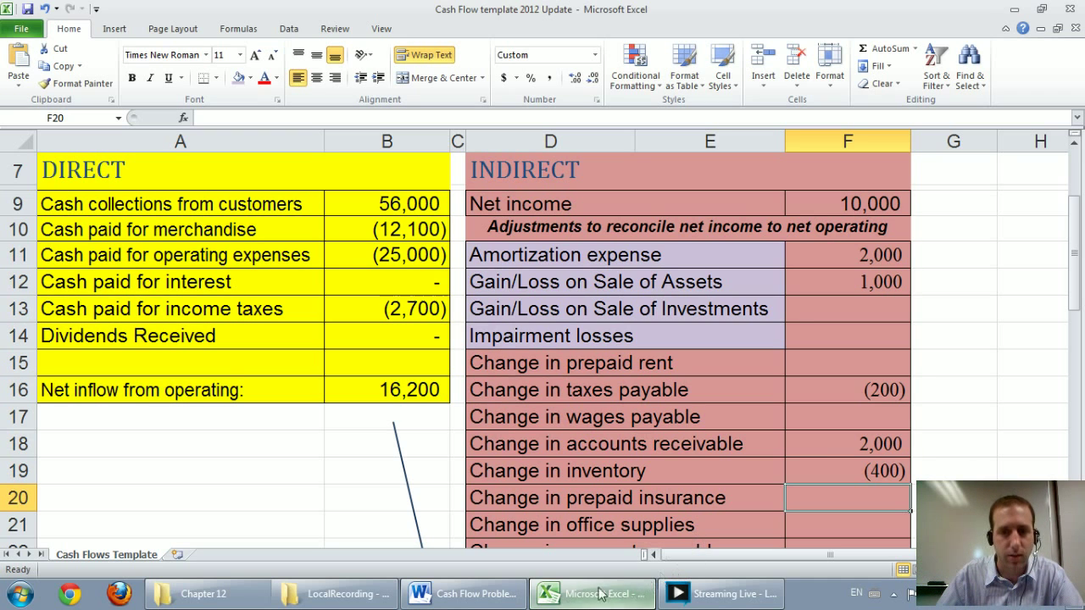
Compare the accounts payable balances on the Word balance sheet and enter 1800 for Change in accounts payable in Excel cell F22.
click(467, 594)
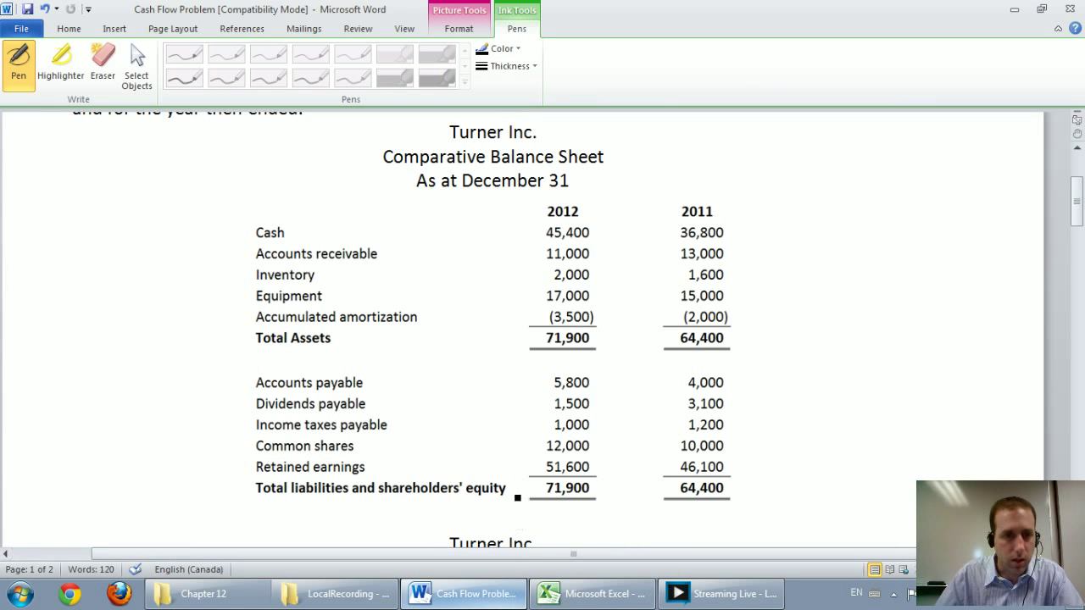
click(593, 594)
scroll(626, 528, down, 1)
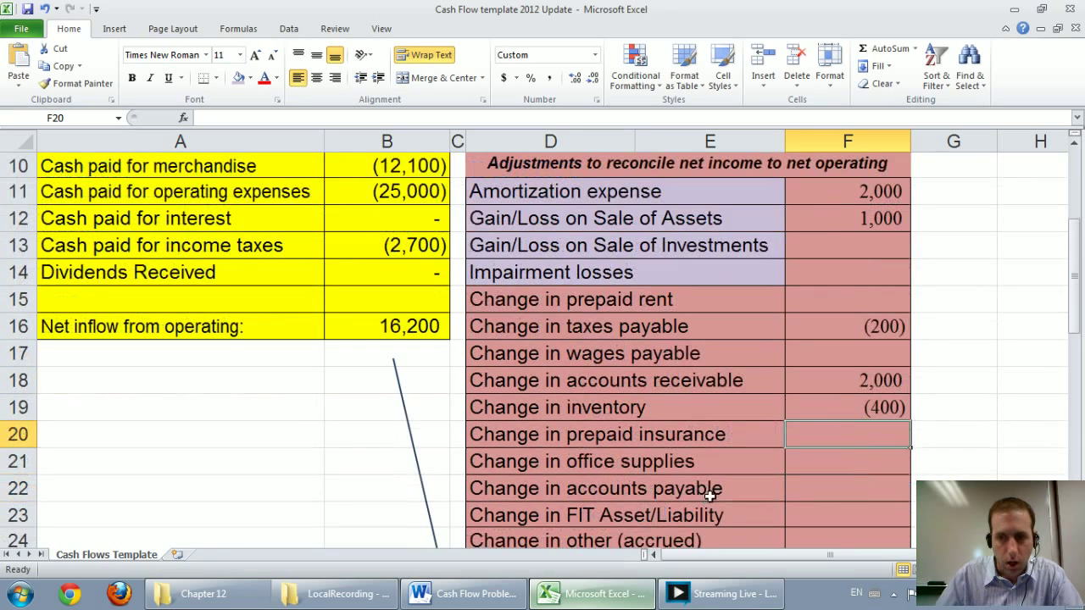
click(471, 593)
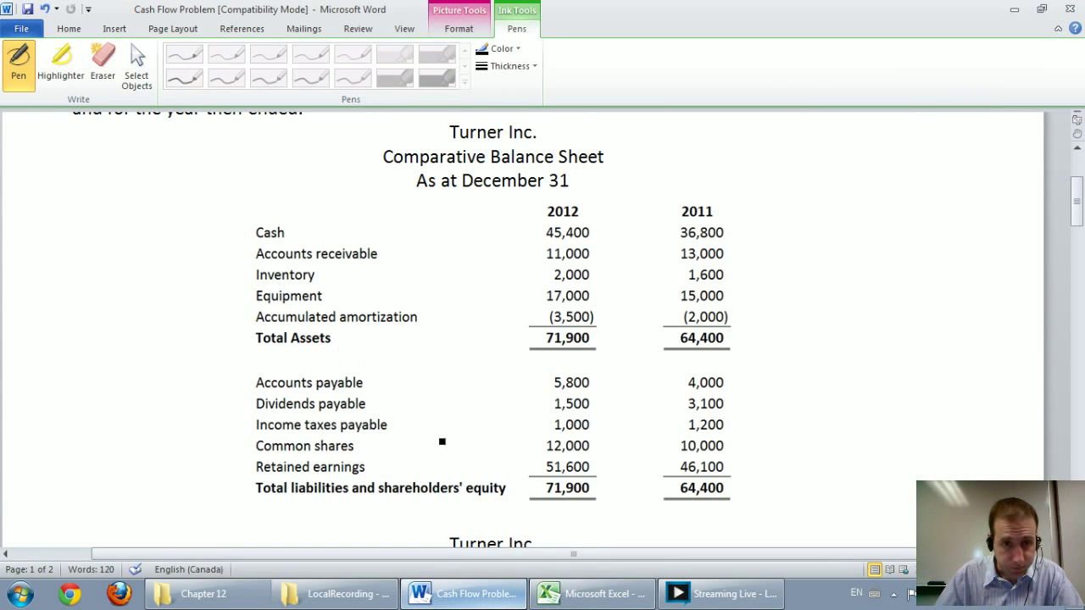
click(593, 593)
click(814, 492)
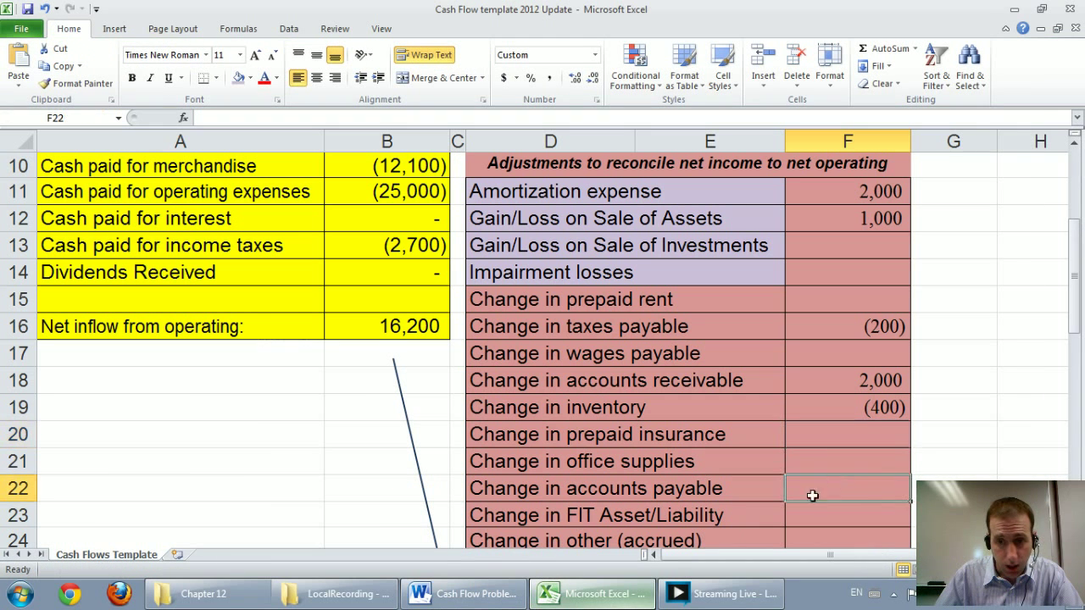
click(467, 594)
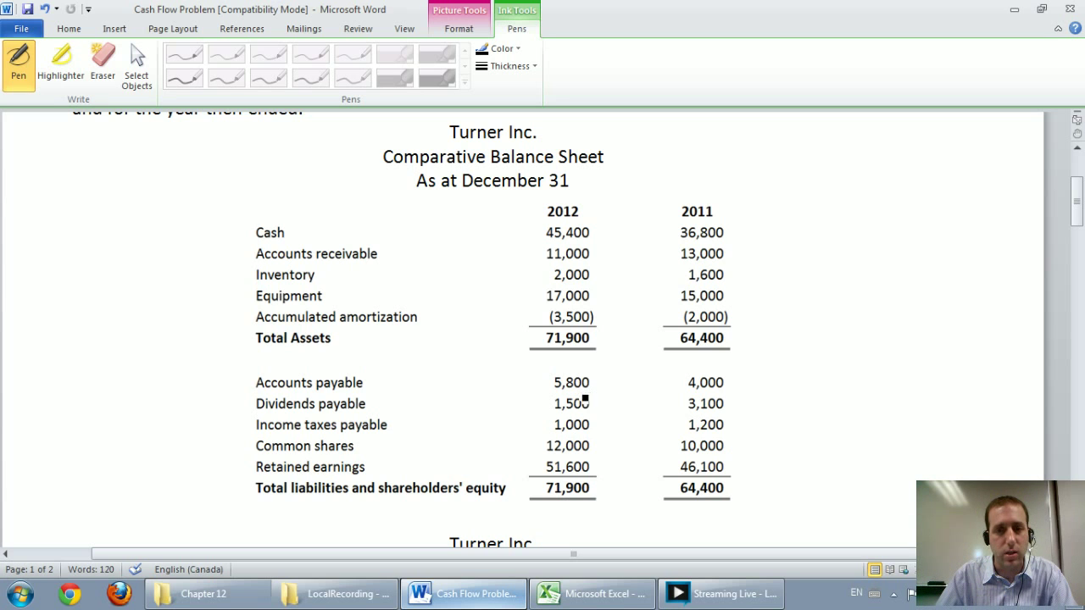
click(644, 594)
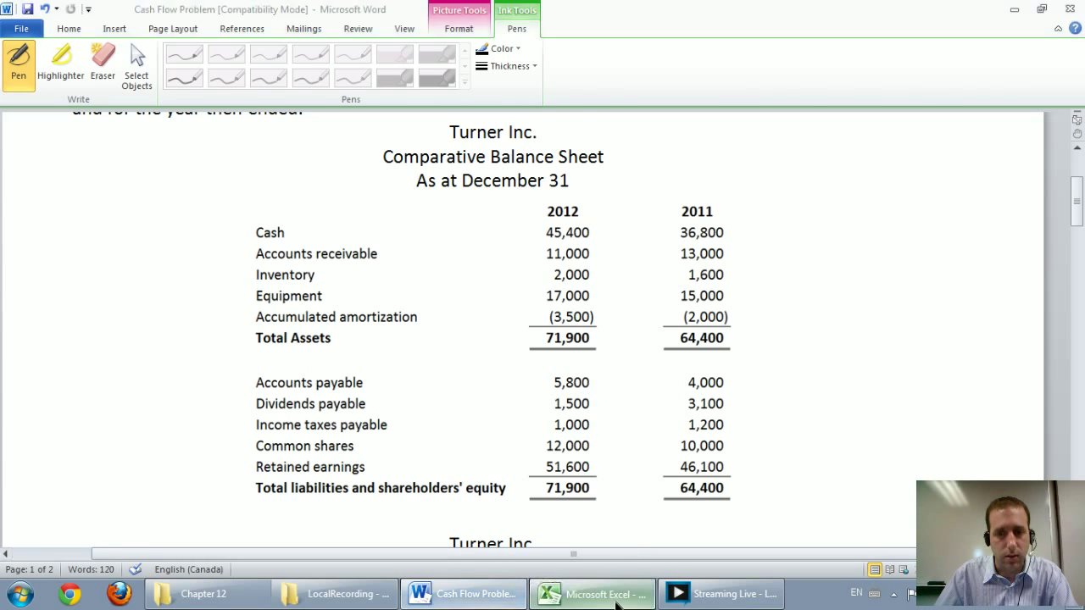
text(1800)
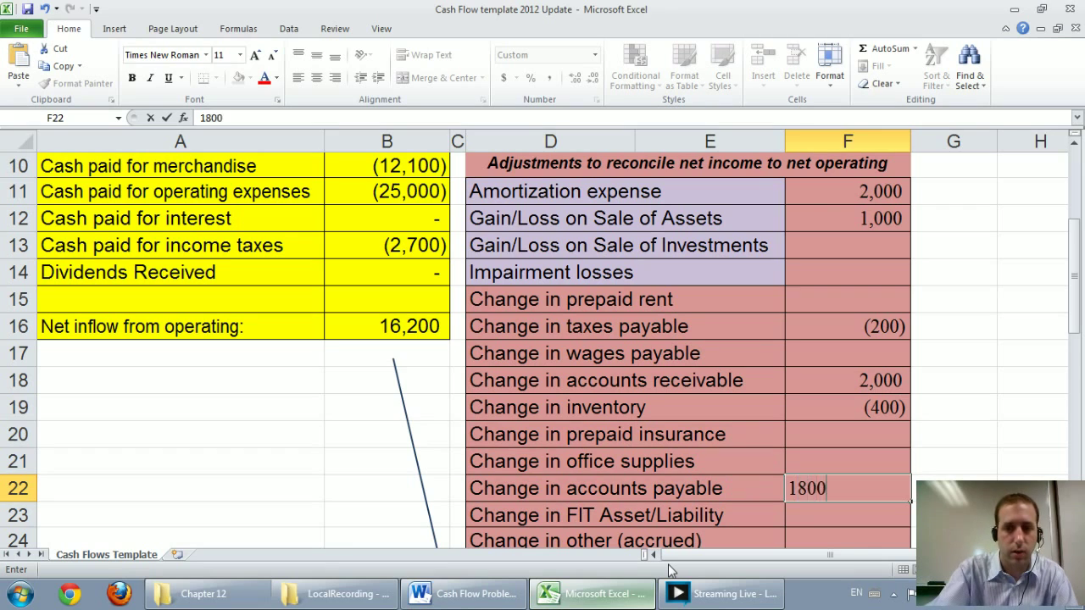
key(Return)
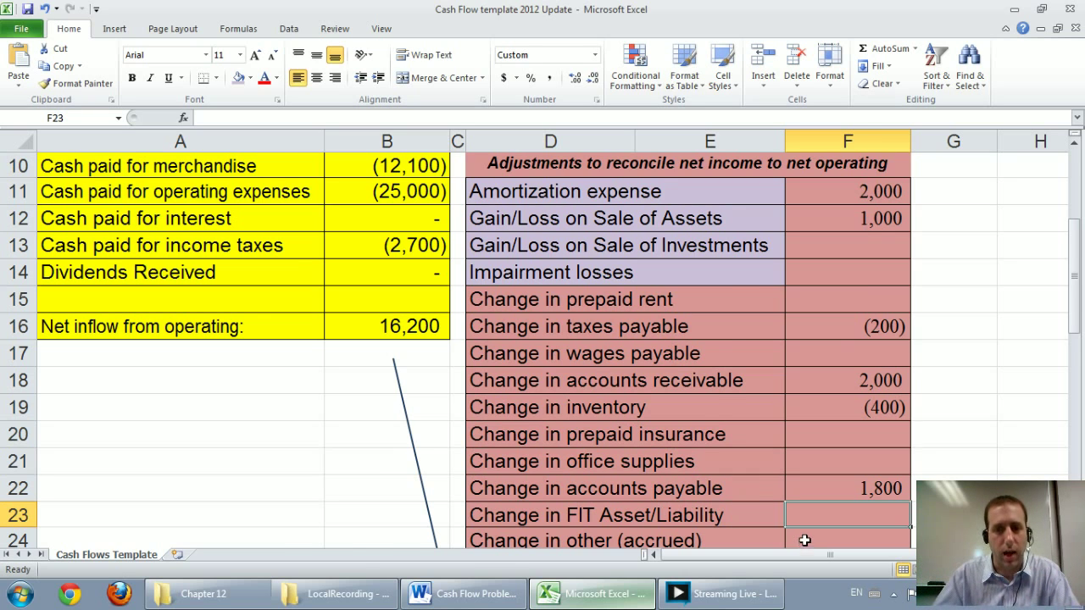
Start an addition formula in F25 for the indirect net operating cash flow with cells F9, F11, F12 and F16.
scroll(802, 542, down, 1)
click(834, 460)
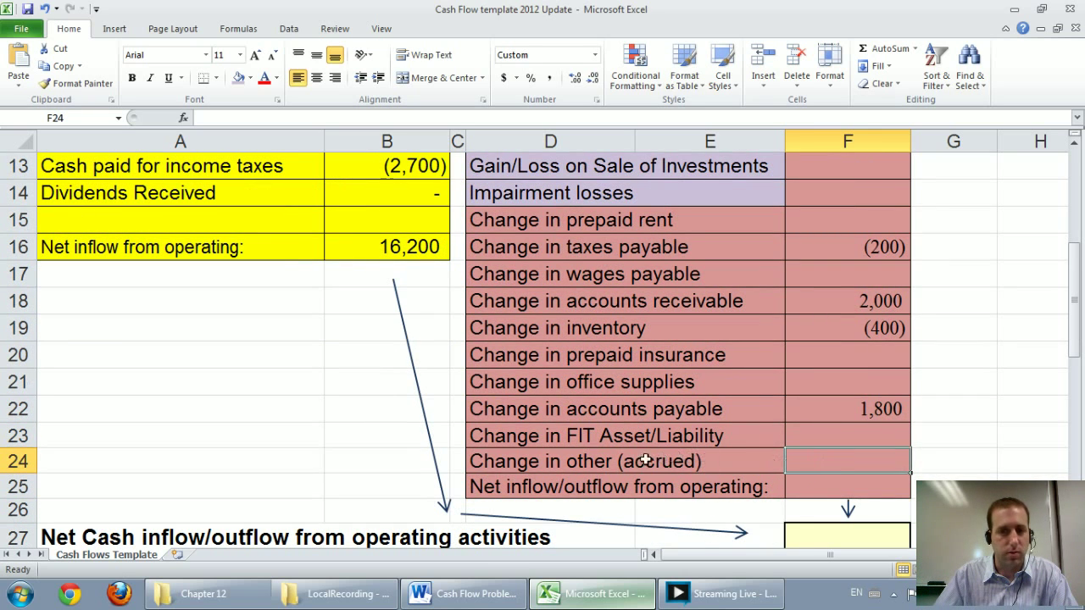
click(814, 487)
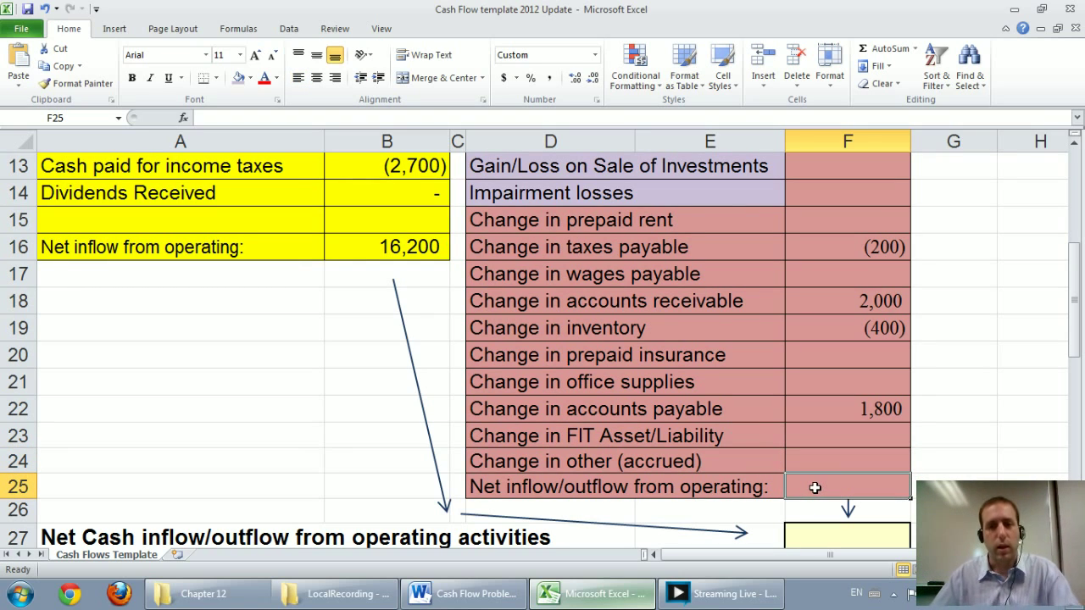
text(=sum()
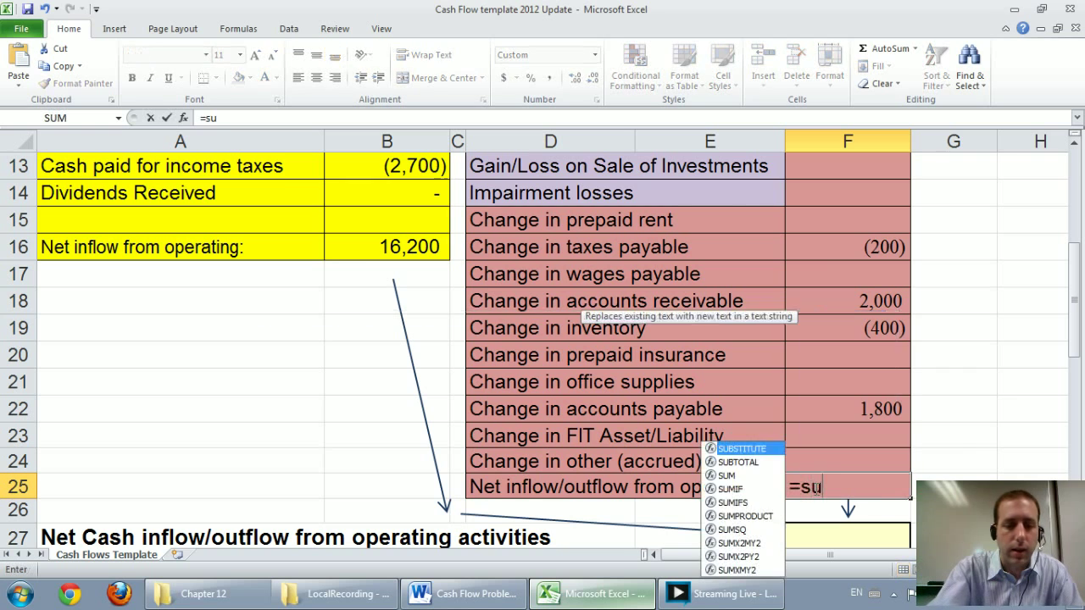
key(BackSpace)
key(BackSpace)
key(BackSpace)
key(BackSpace)
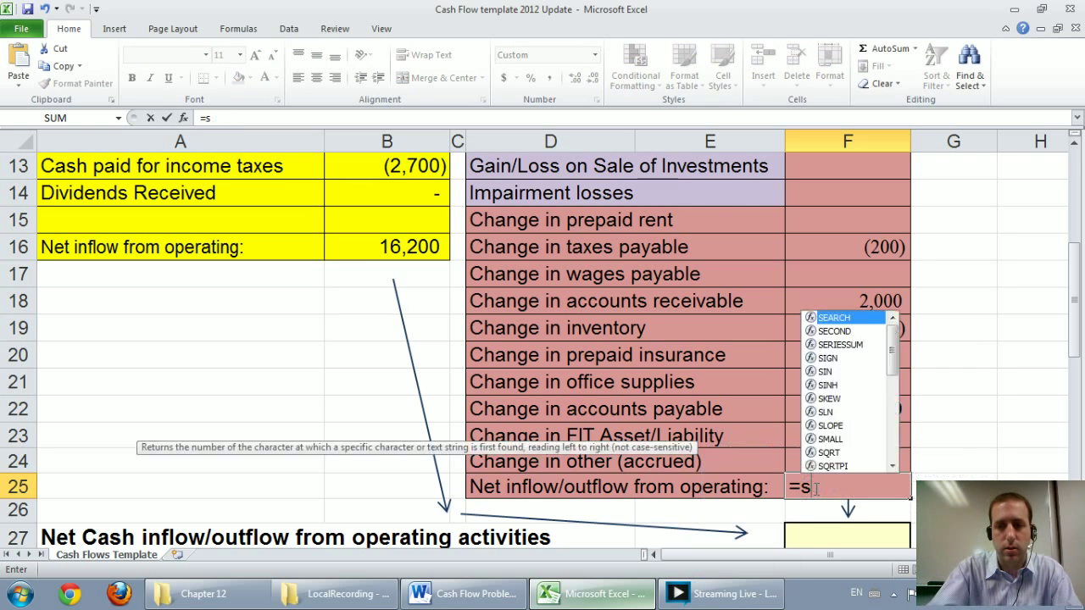
scroll(840, 472, up, 4)
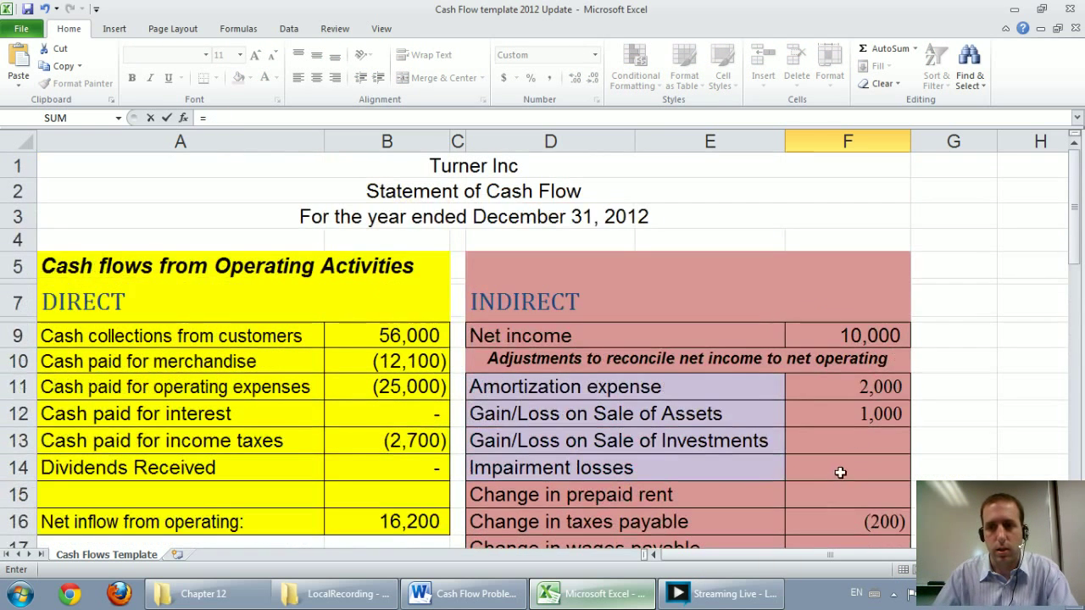
click(861, 338)
text(+)
click(867, 386)
text(+)
click(872, 411)
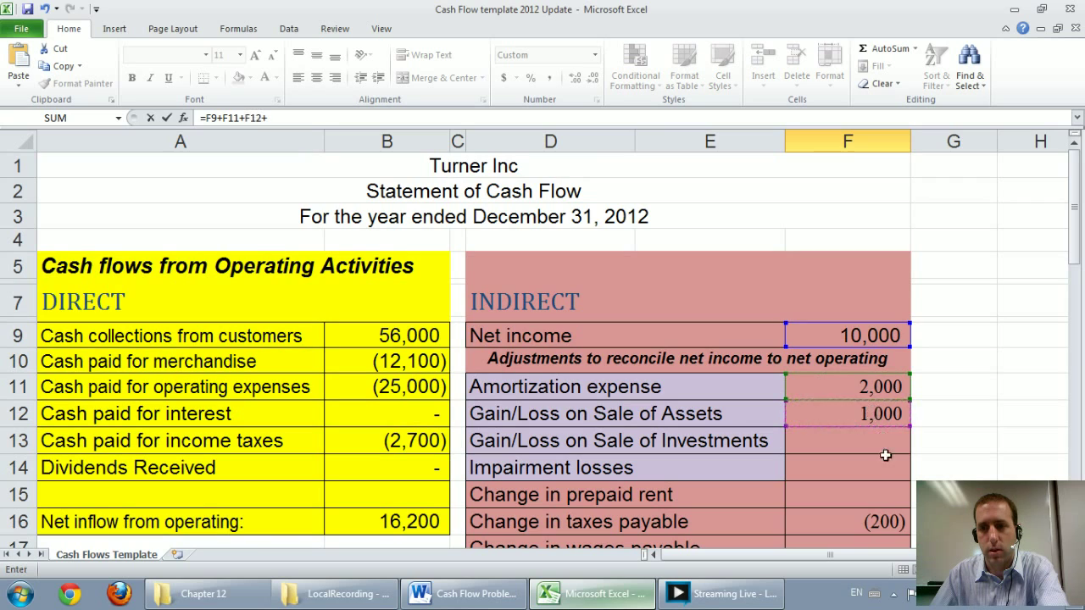
text(+)
click(886, 519)
Complete the F25 formula by adding the accounts receivable, inventory and accounts payable changes in F18, F19 and F22.
scroll(893, 506, down, 9)
scroll(898, 480, up, 3)
scroll(898, 480, up, 2)
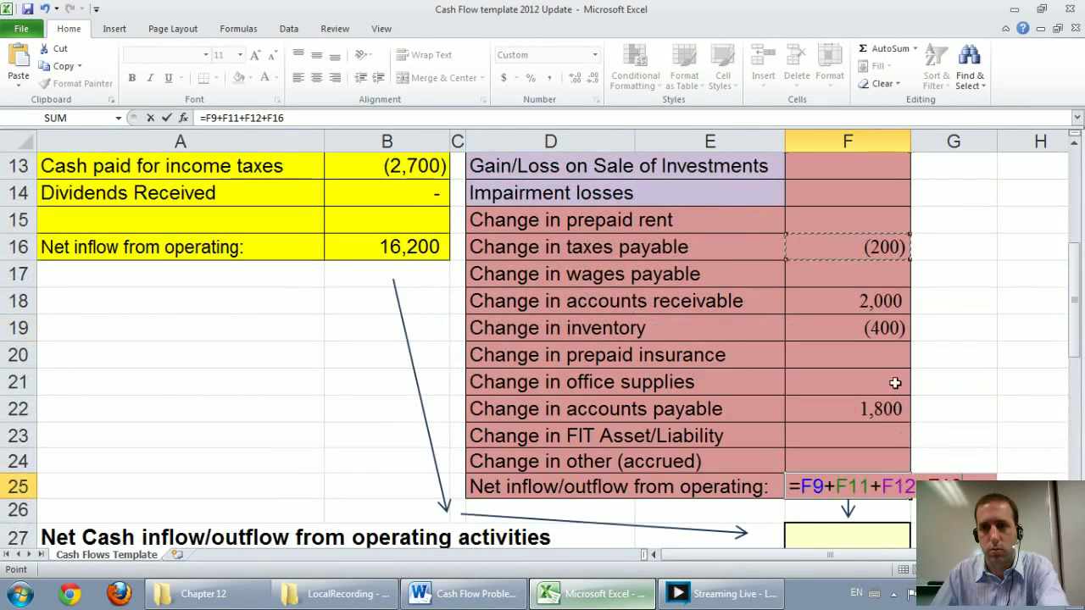
text(+)
click(871, 299)
text(+)
click(877, 324)
text(+)
click(875, 411)
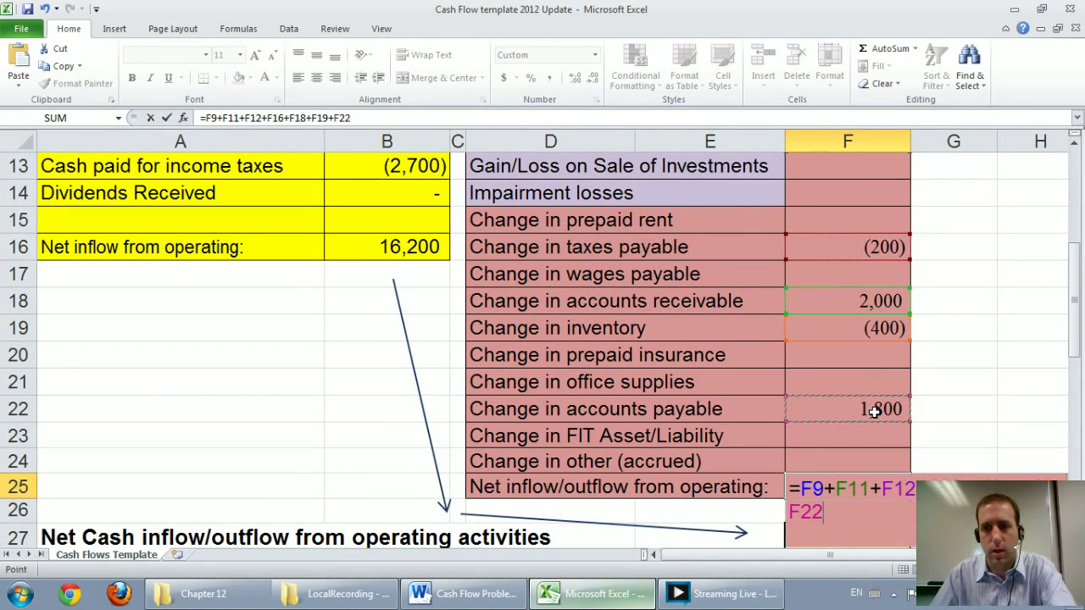
key(Return)
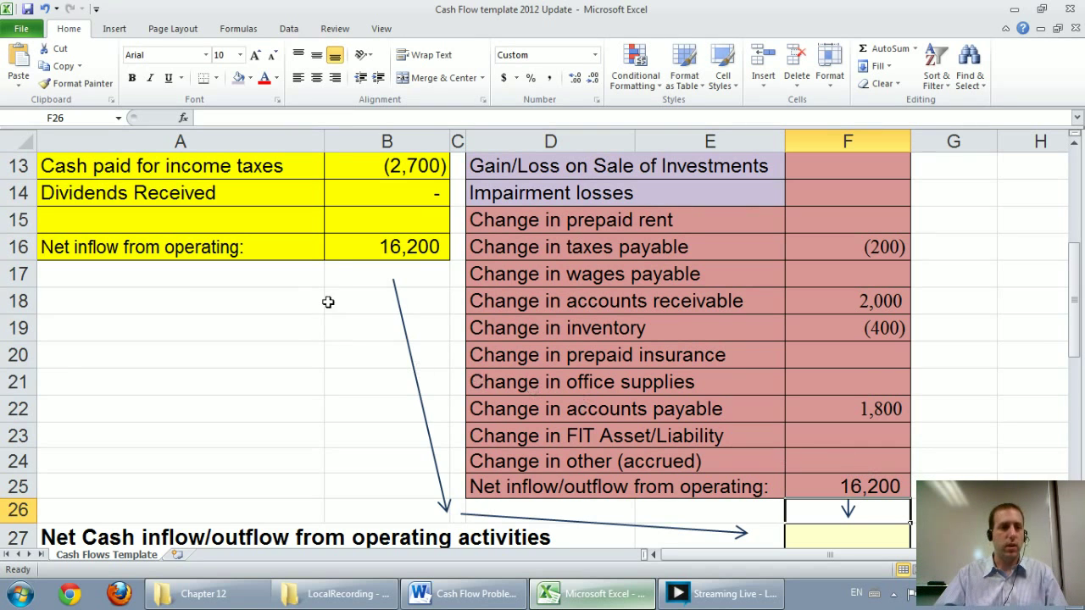
Compare the direct and indirect operating totals, and shorten the label in D25 to "Net inflow from operating:".
scroll(342, 269, up, 1)
scroll(343, 269, up, 1)
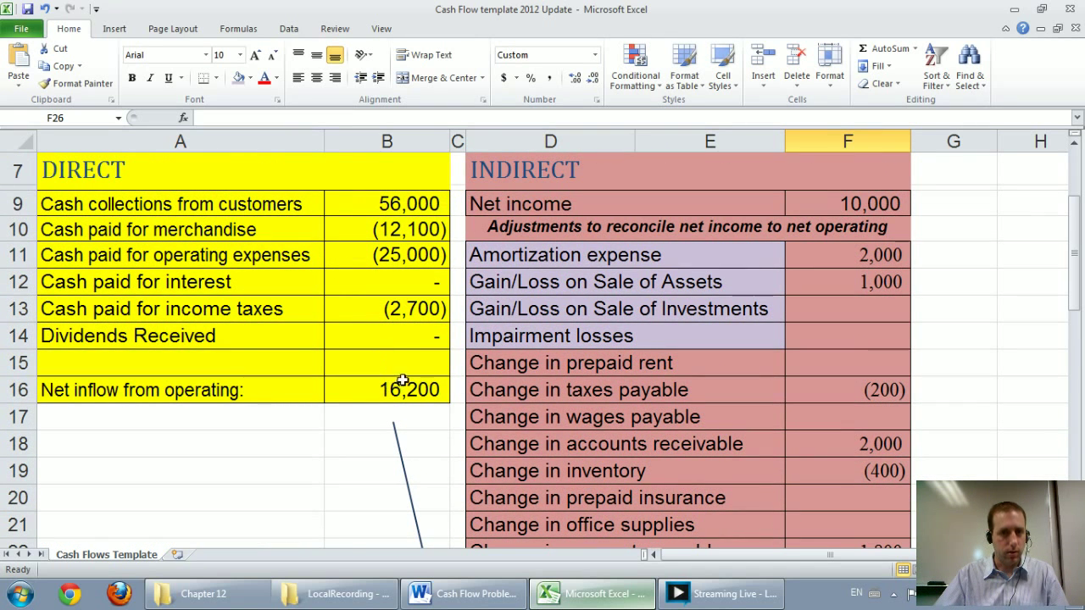
scroll(541, 414, down, 2)
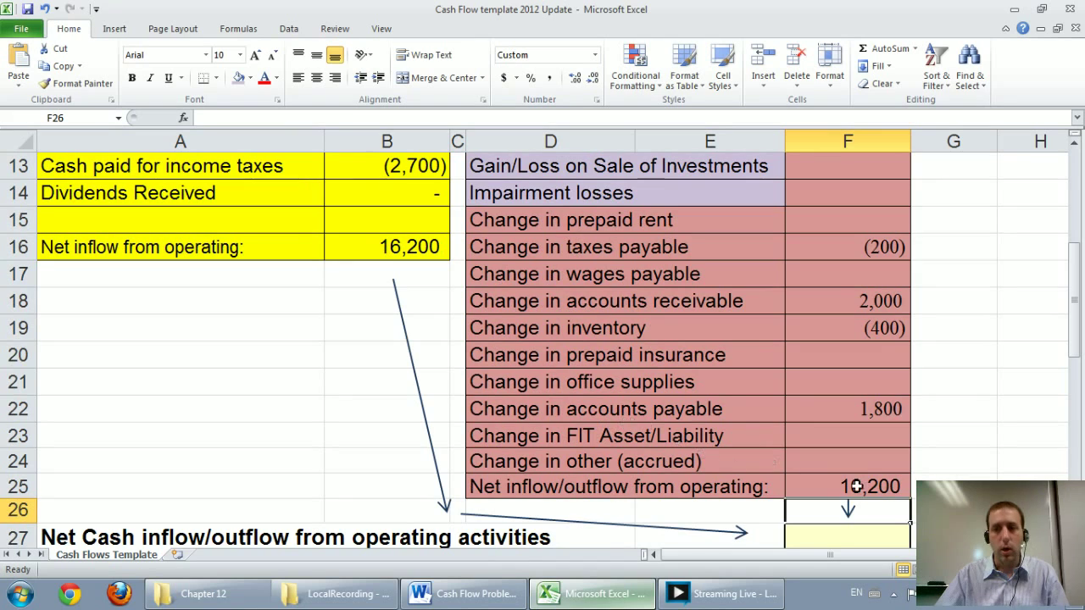
click(673, 488)
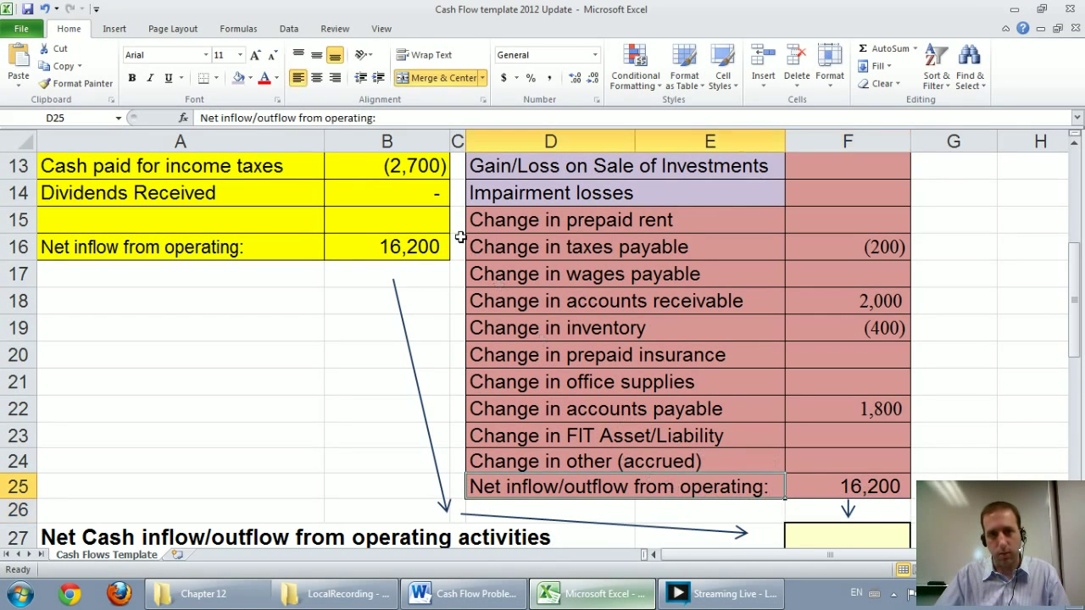
double_click(257, 118)
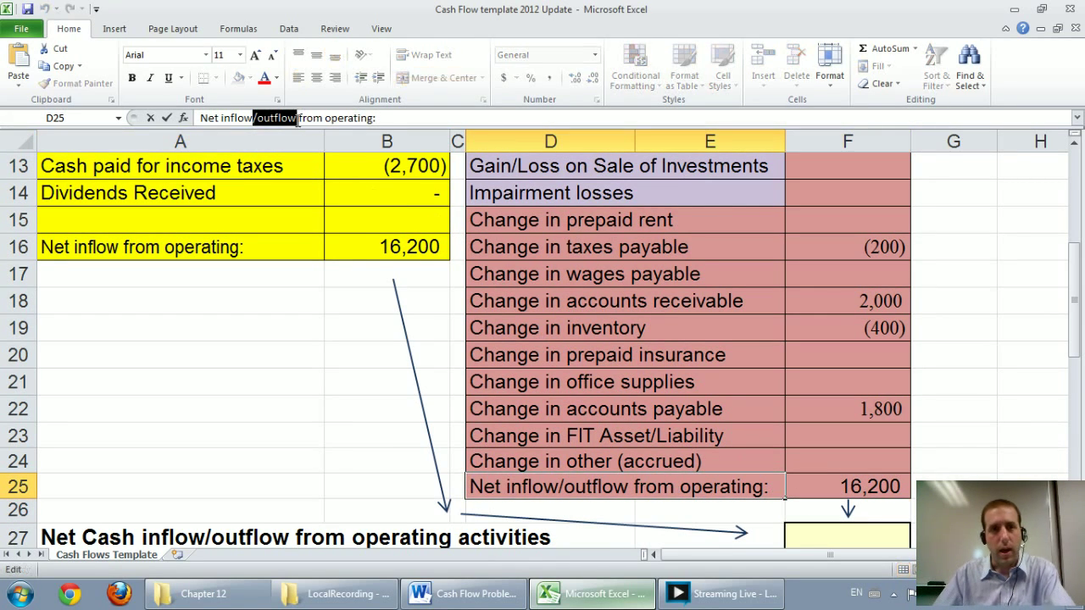
key(BackSpace)
key(Return)
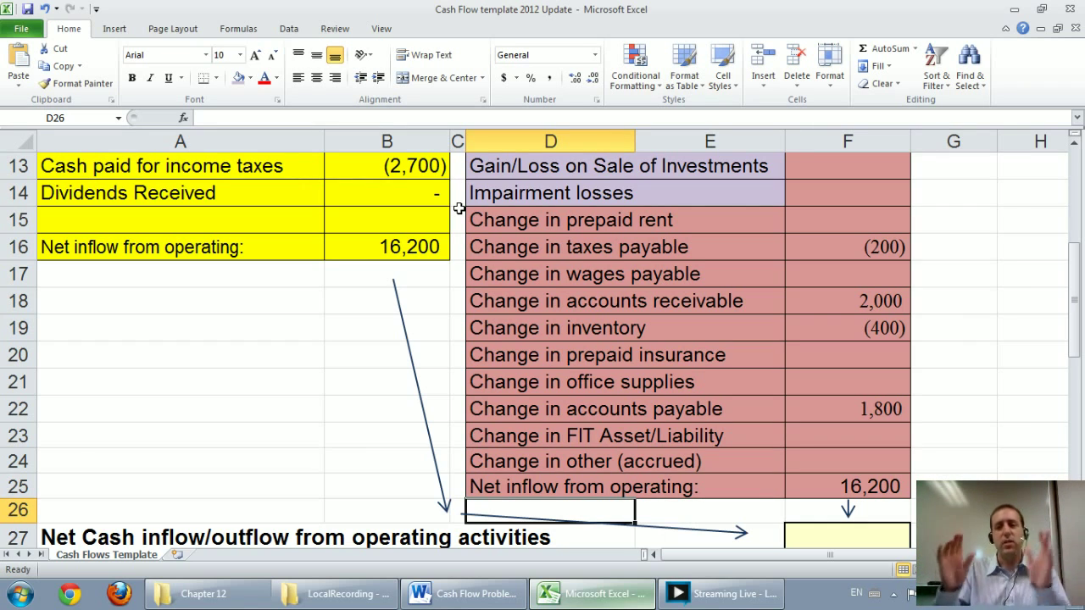
Enter 16,200 in F27 as the net cash flow from operating activities.
click(826, 533)
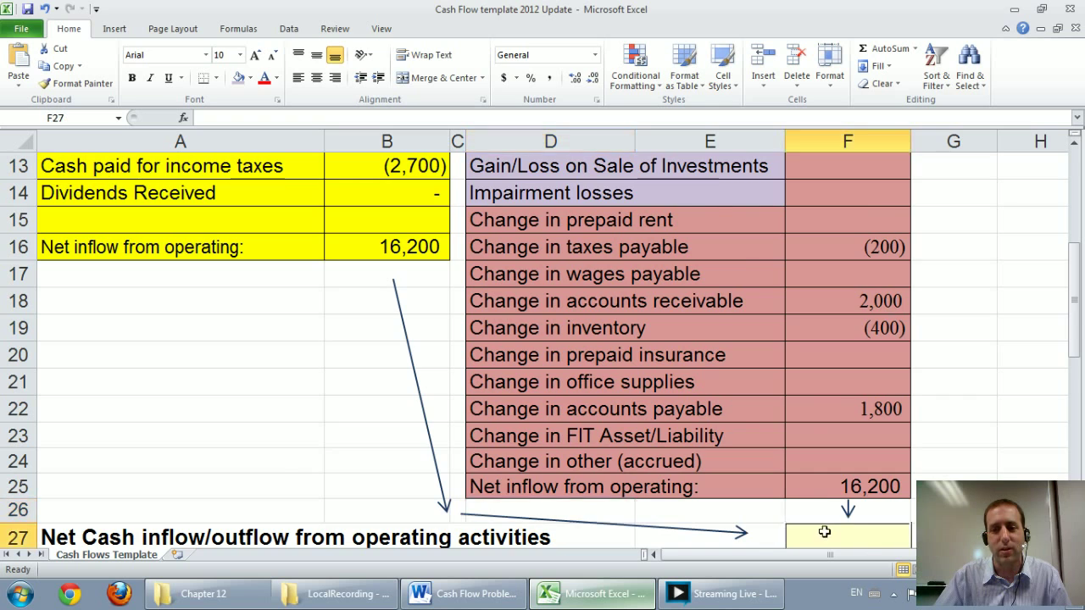
scroll(863, 535, down, 1)
text(16,200)
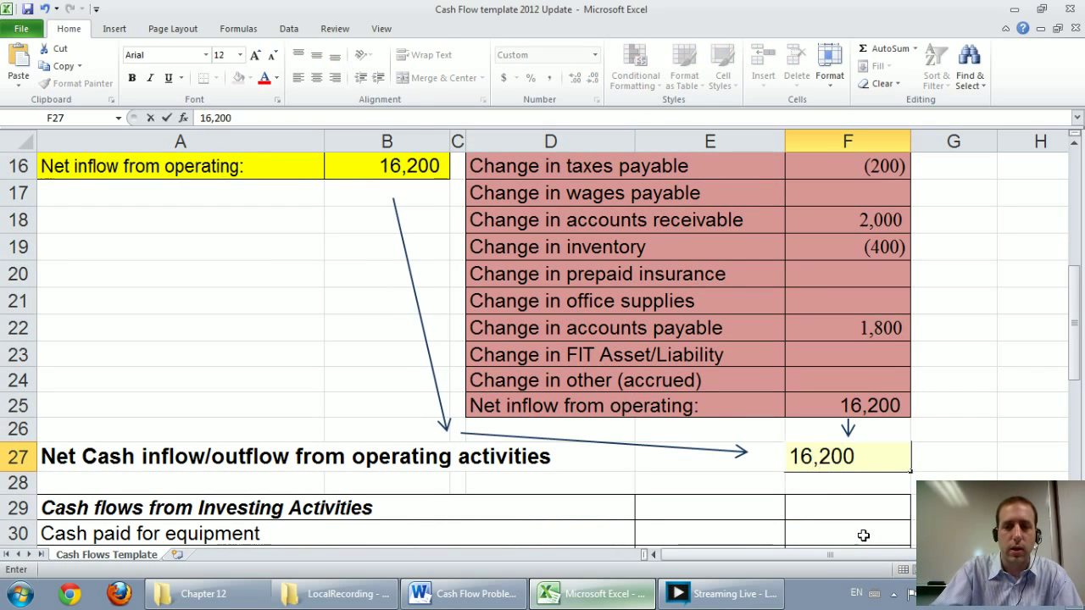
key(Return)
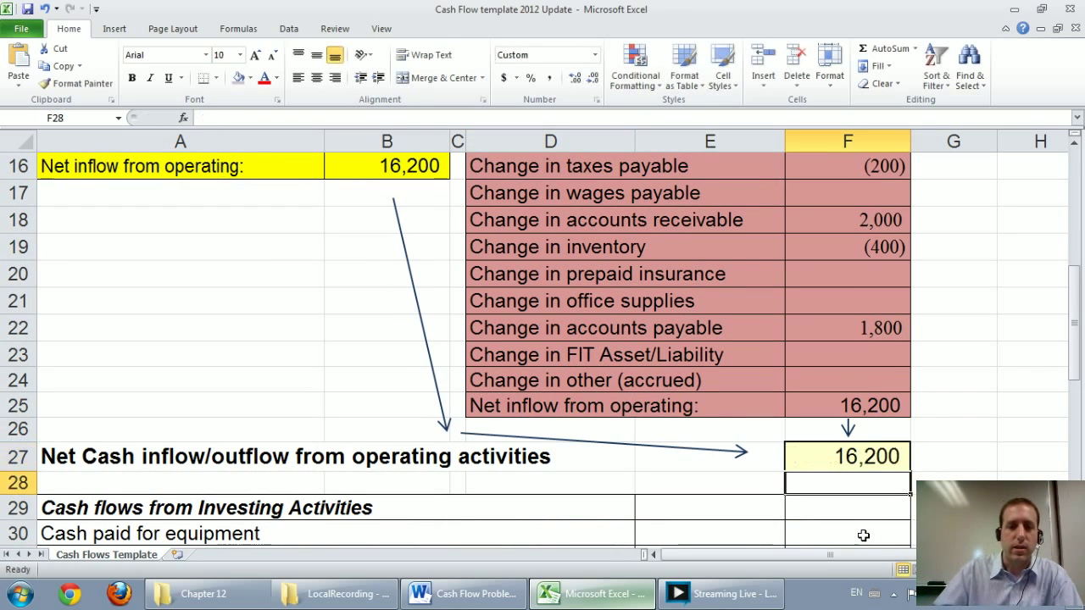
Remove "/outflow" from the label in A27 so it reads "Net Cash inflow from operating activities".
click(126, 458)
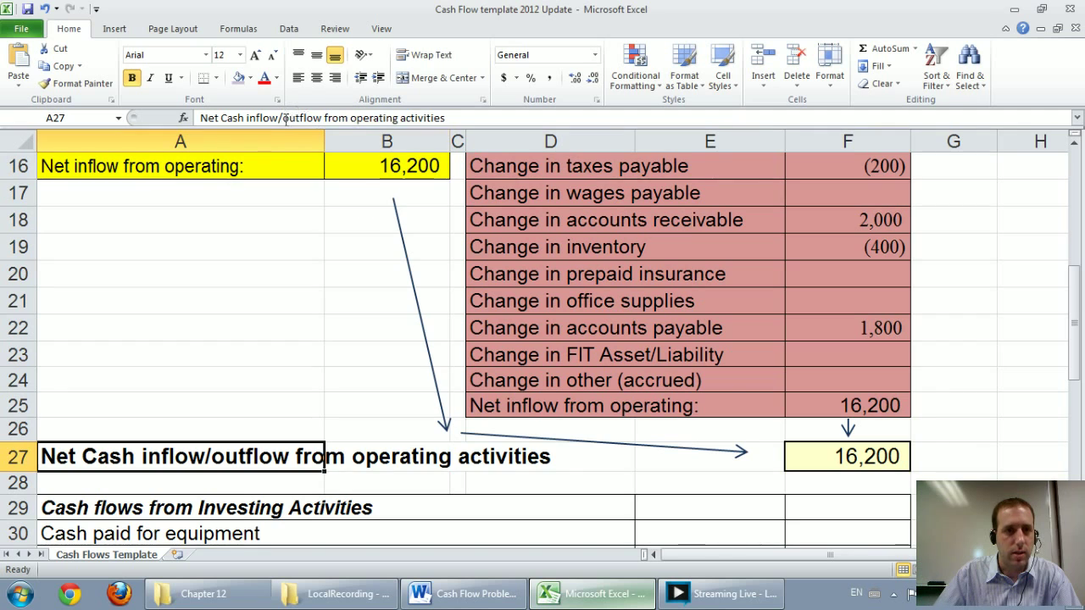
drag(278, 118, 322, 117)
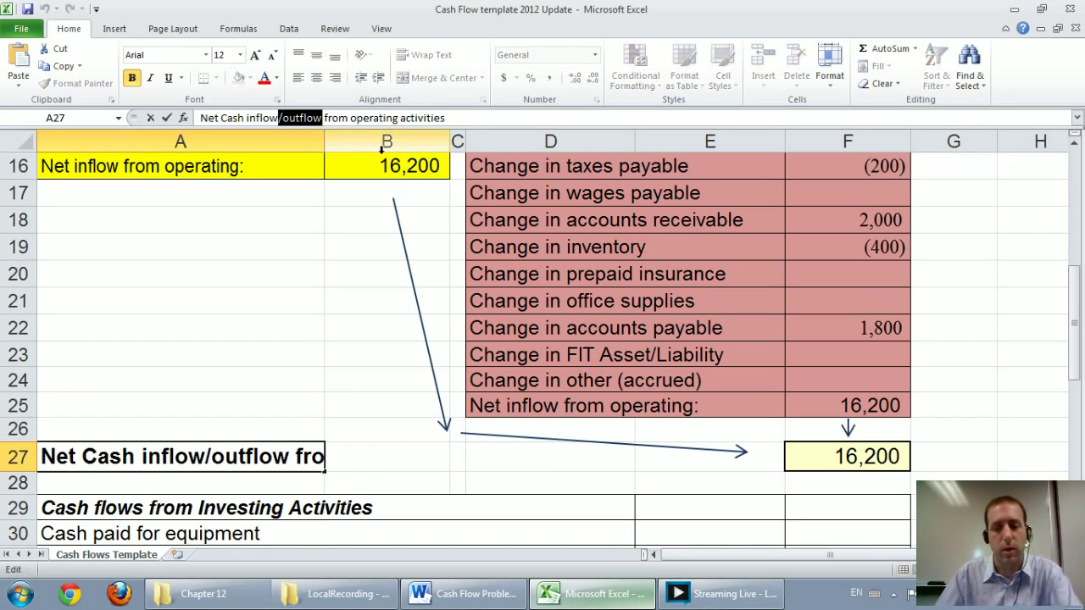
key(BackSpace)
key(Return)
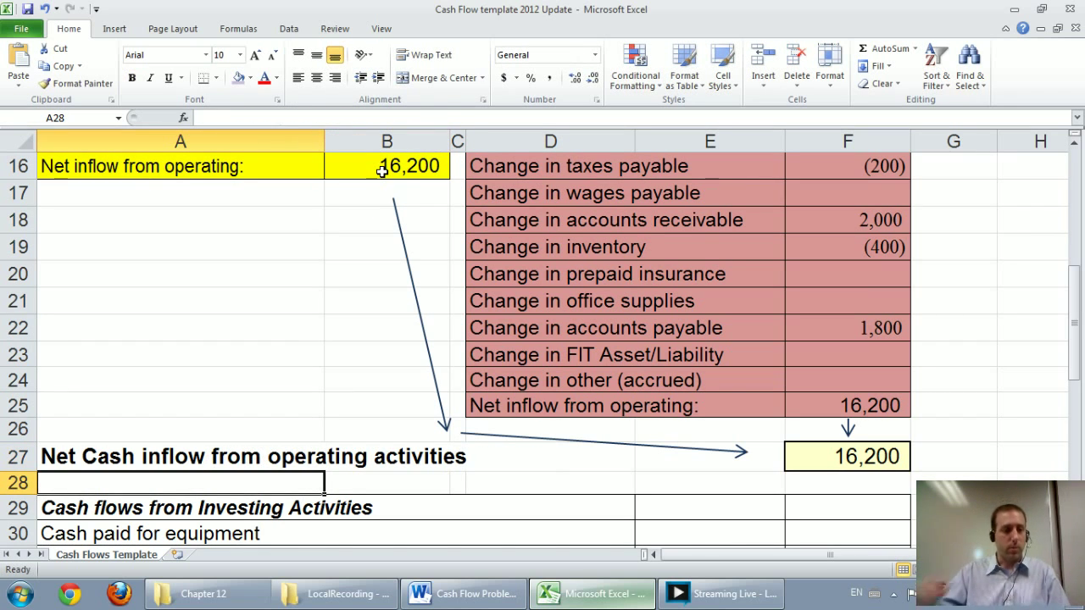
Review the direct and indirect operating sections against the net cash inflow from operating activities in row 27.
scroll(382, 172, down, 2)
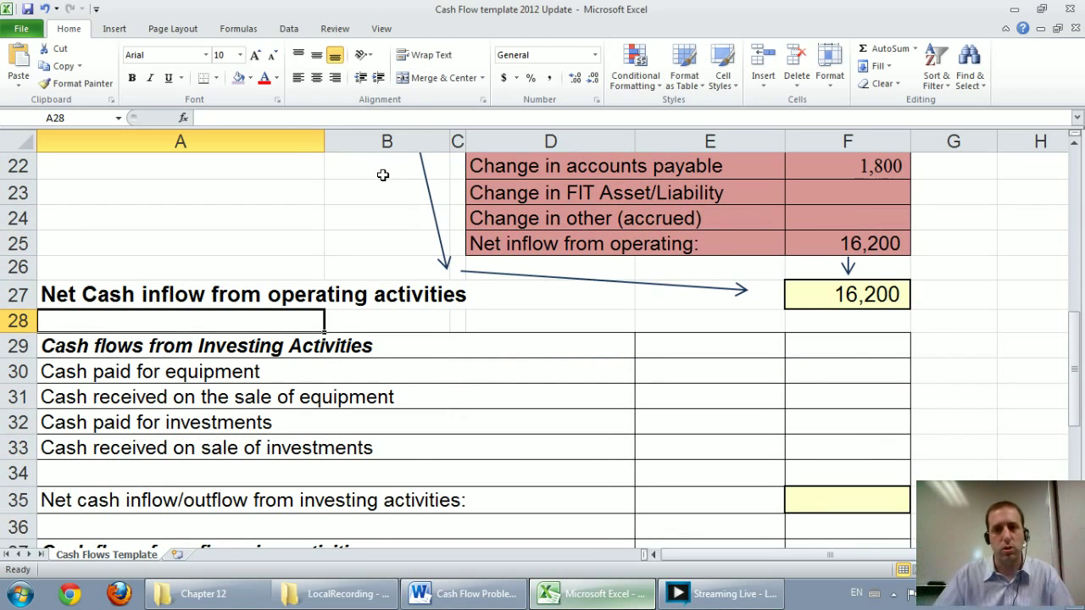
scroll(426, 167, up, 4)
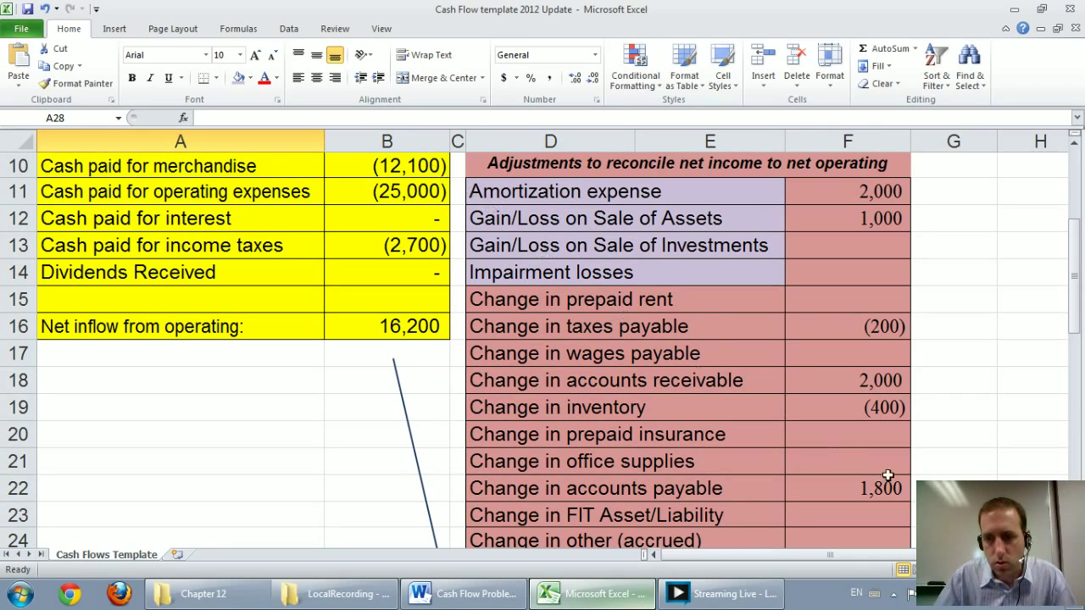
scroll(654, 542, down, 1)
scroll(654, 542, up, 1)
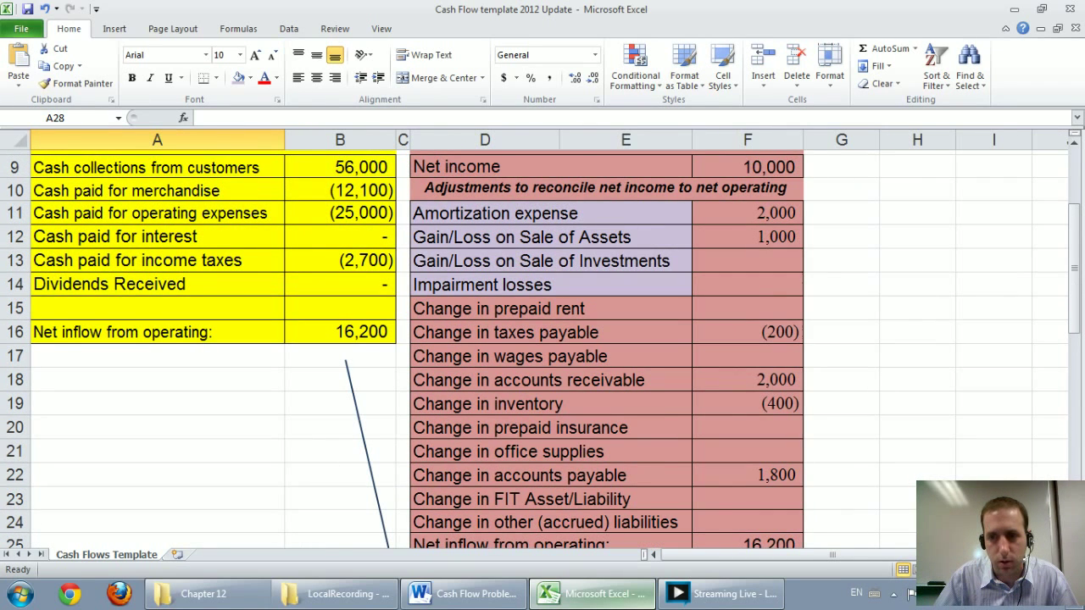
scroll(654, 542, down, 1)
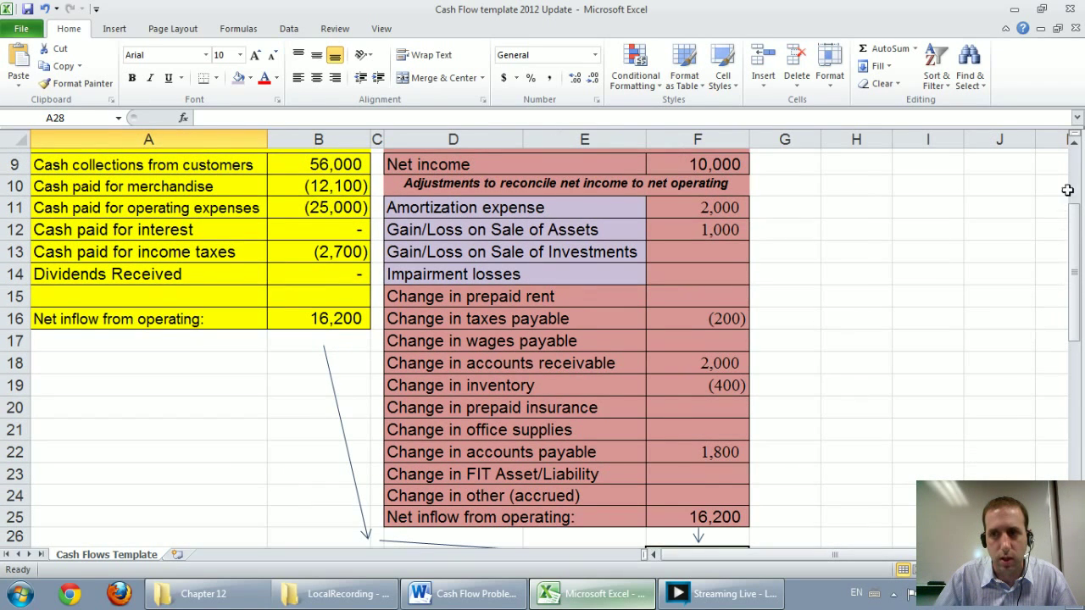
click(1074, 142)
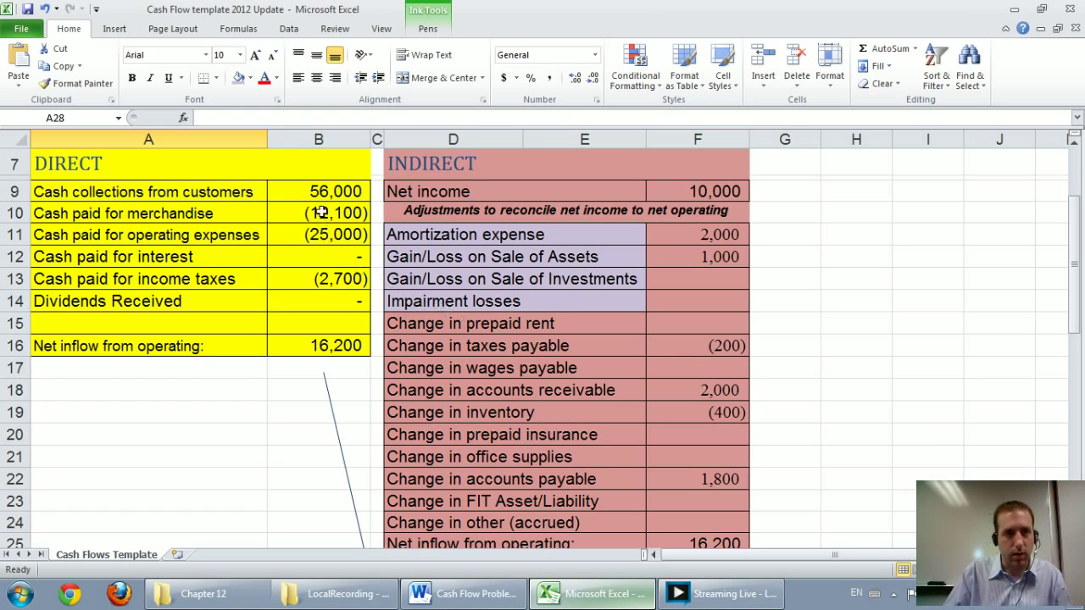
Handwrite "A ↑" in thick black ink in the empty columns beside the indirect section, and undo the dash drawn after it.
click(428, 28)
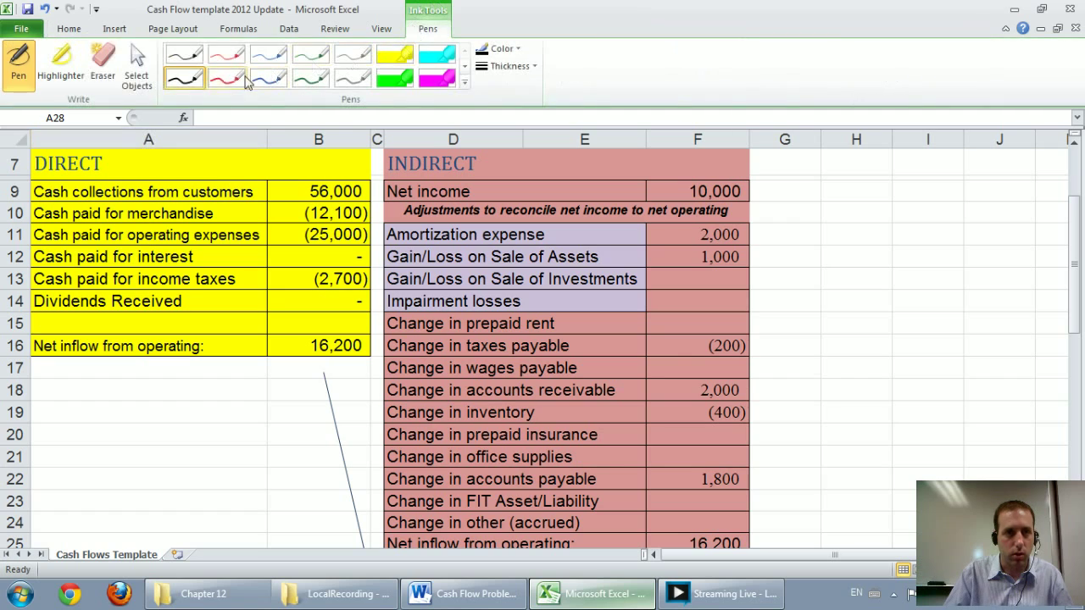
click(697, 256)
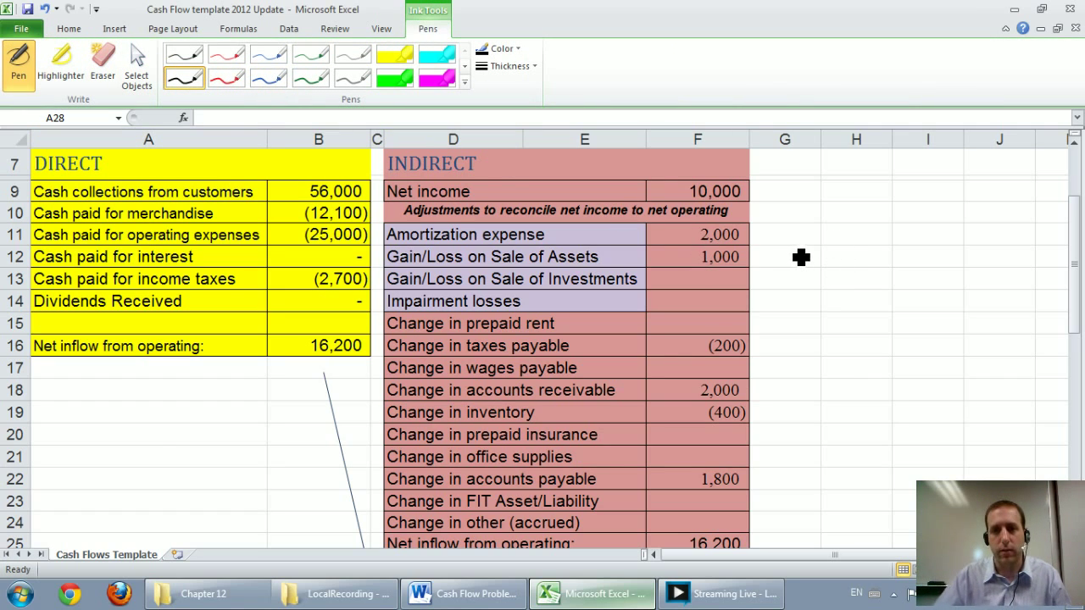
drag(657, 555, 712, 554)
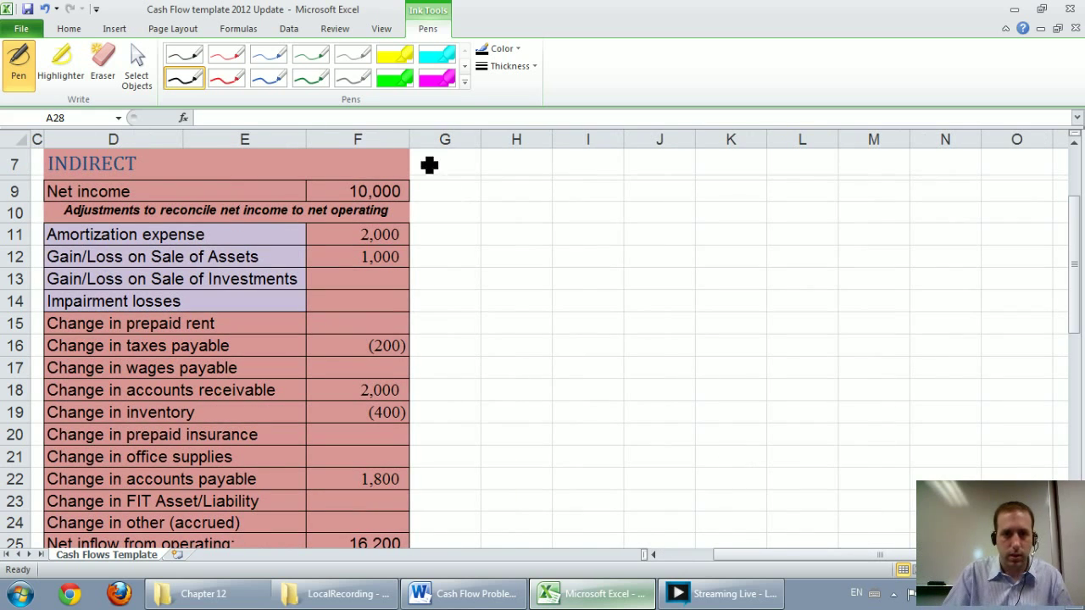
mouse_move(507, 232)
mouse_down()
mouse_move(532, 227)
mouse_move(530, 211)
mouse_move(566, 182)
mouse_move(587, 203)
mouse_move(643, 217)
mouse_up()
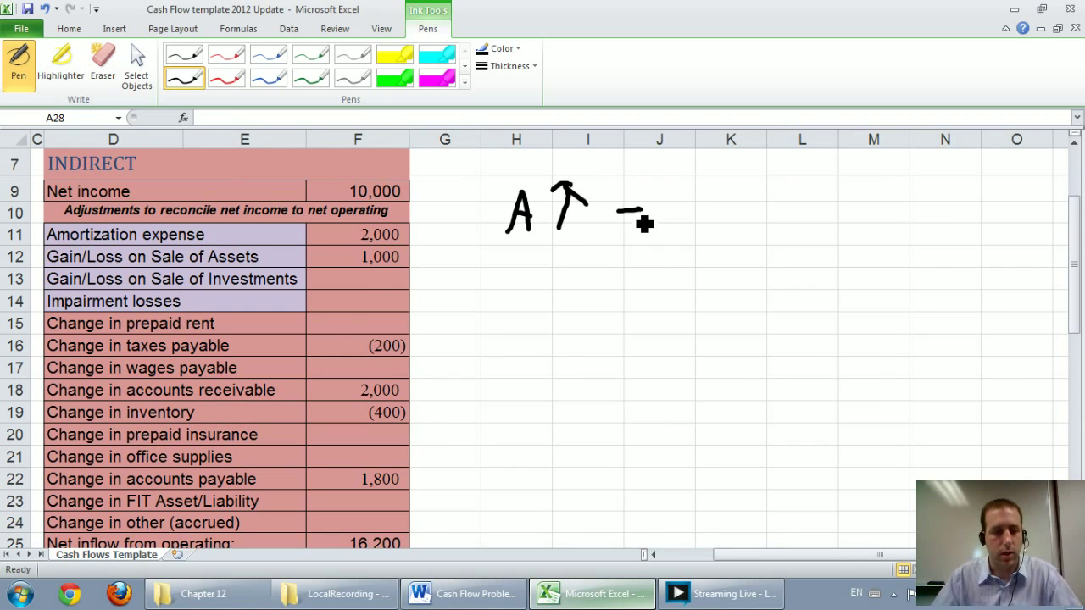
key(ctrl+z)
key(Escape)
scroll(851, 242, up, 5)
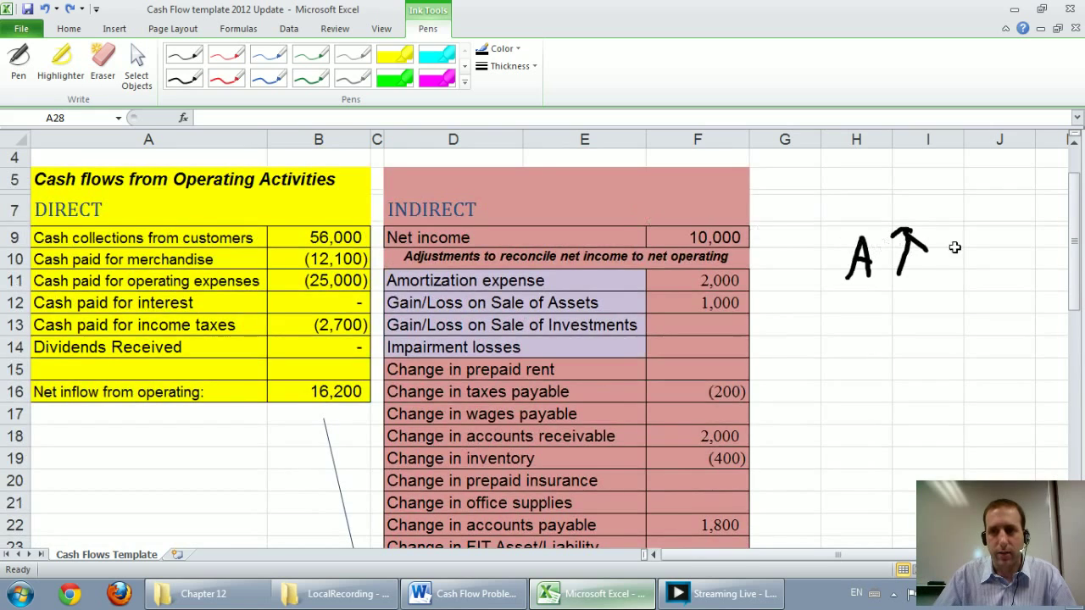
With a thinner black pen, write "Cash ↓" after "A ↑", and add the rule "A ↓ Cash ↑" beneath it.
drag(881, 557, 908, 557)
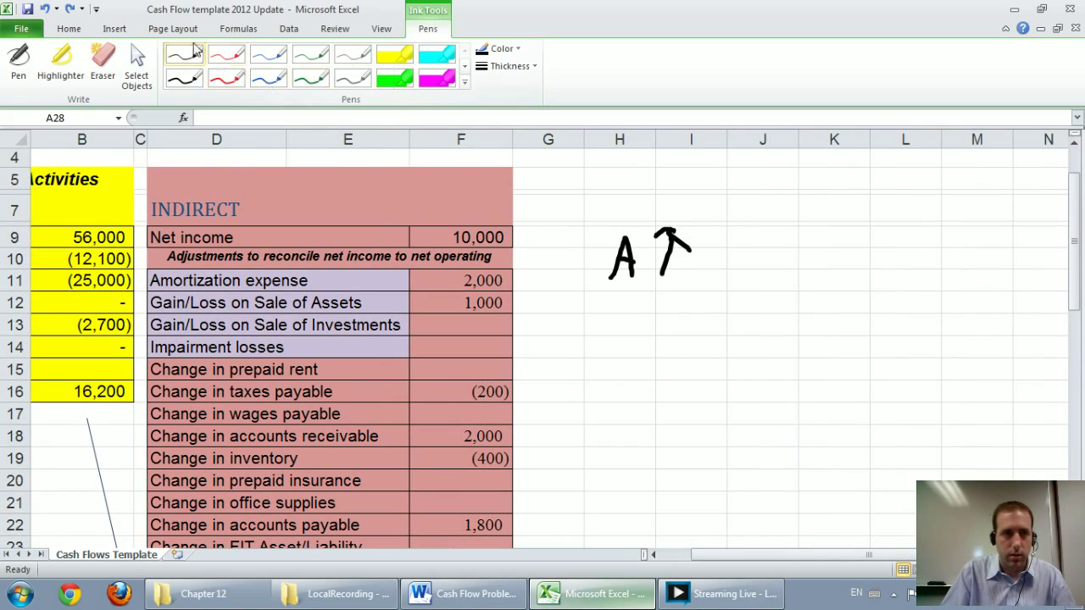
click(193, 51)
mouse_move(744, 239)
mouse_down()
mouse_move(743, 253)
mouse_move(821, 274)
mouse_move(842, 245)
mouse_move(861, 276)
mouse_up()
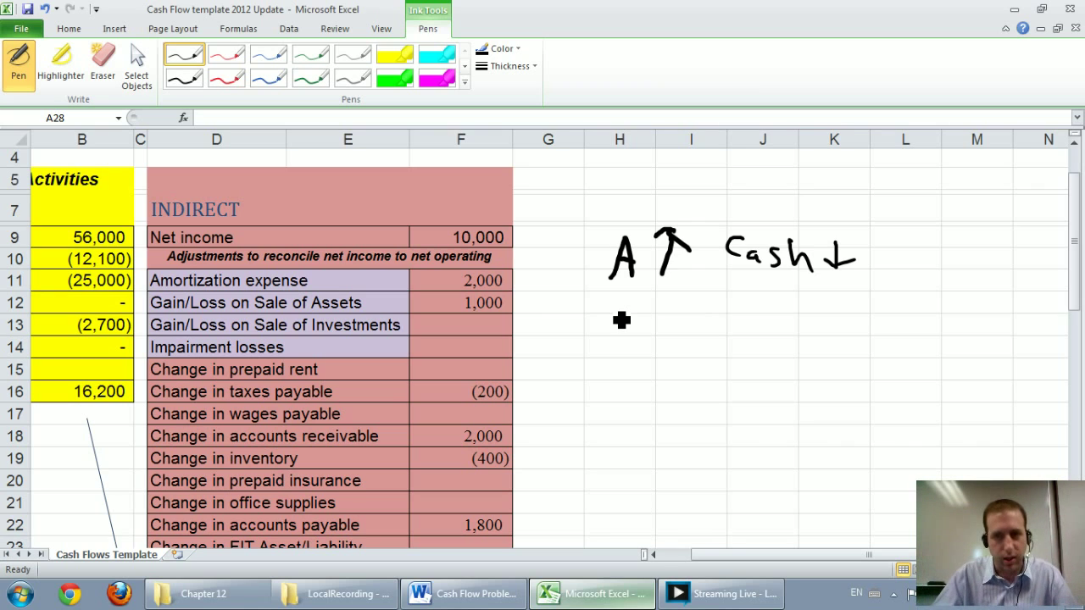
mouse_move(607, 334)
mouse_down()
mouse_move(631, 332)
mouse_move(627, 322)
mouse_move(660, 305)
mouse_move(675, 326)
mouse_move(727, 332)
mouse_up()
drag(742, 320, 747, 332)
mouse_move(756, 307)
mouse_down()
mouse_move(784, 333)
mouse_move(831, 309)
mouse_move(848, 324)
mouse_up()
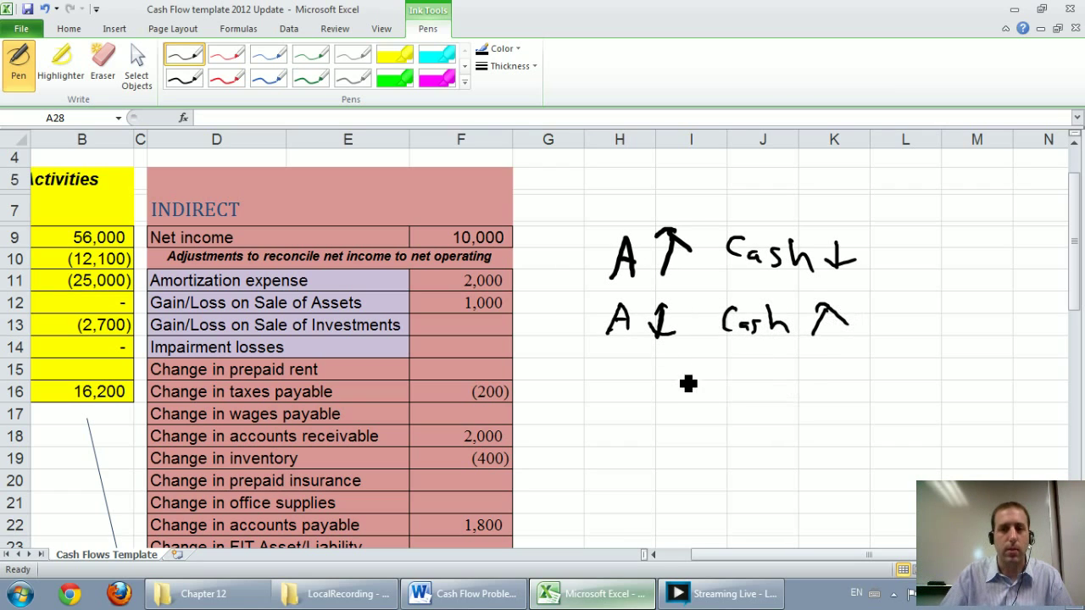
Handwrite the liability rules "L ↑ Cash ↑" and "L ↓ Cash ↓" below the asset rules.
mouse_move(611, 366)
mouse_down()
mouse_move(631, 391)
mouse_move(679, 374)
mouse_move(658, 378)
mouse_up()
mouse_move(736, 376)
mouse_down()
mouse_move(736, 392)
mouse_move(774, 394)
mouse_up()
mouse_move(788, 364)
mouse_down()
mouse_move(801, 392)
mouse_move(839, 360)
mouse_up()
drag(827, 374, 851, 373)
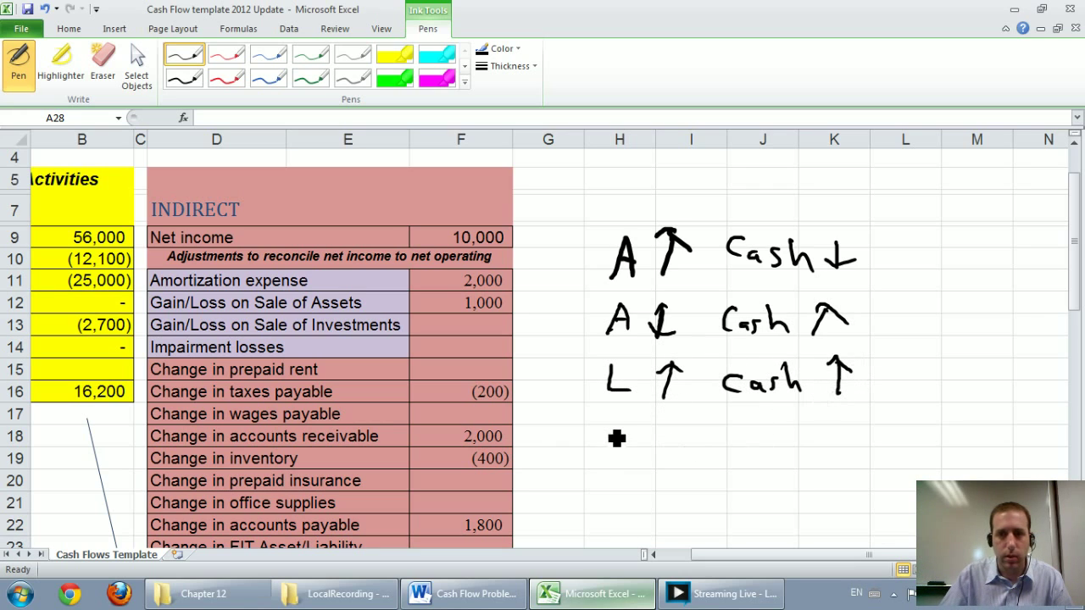
mouse_move(614, 417)
mouse_down()
mouse_move(651, 454)
mouse_move(668, 432)
mouse_up()
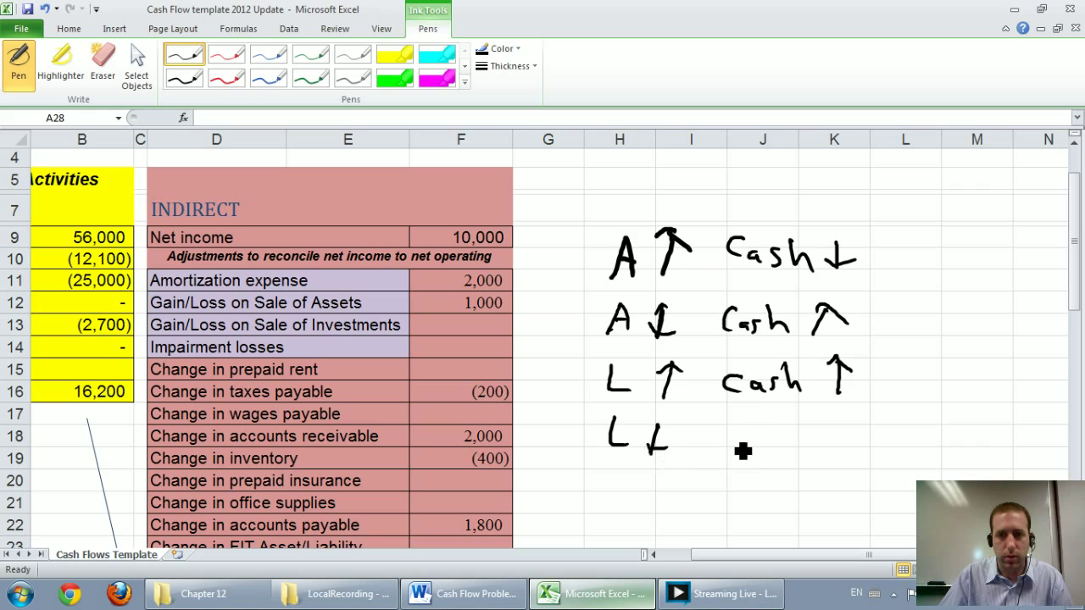
mouse_move(736, 436)
mouse_down()
mouse_move(738, 447)
mouse_move(844, 441)
mouse_move(823, 445)
mouse_move(849, 459)
mouse_up()
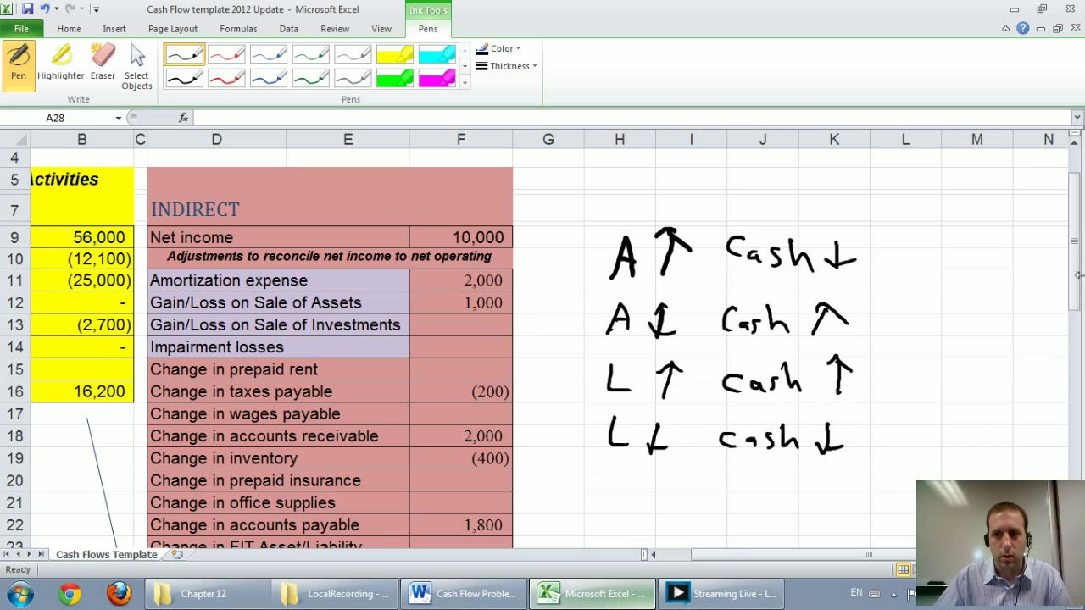
Handwrite "SE ↑ Cash ↑" and "SE ↓ Cash ↓" below the liability rules, and draw small arrows pointing at the "A ↑" and "L ↑" rules.
drag(1076, 277, 1075, 305)
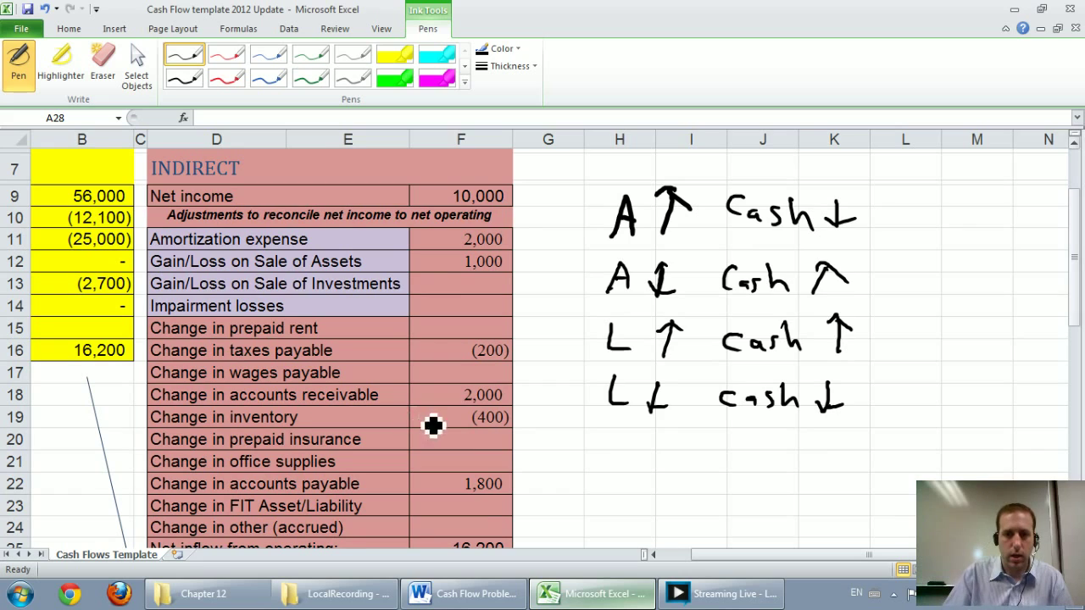
mouse_move(600, 435)
mouse_down()
mouse_move(587, 456)
mouse_move(626, 456)
mouse_move(654, 437)
mouse_move(668, 447)
mouse_up()
mouse_move(756, 468)
mouse_down()
mouse_move(823, 470)
mouse_move(816, 450)
mouse_move(832, 452)
mouse_up()
mouse_move(621, 473)
mouse_down()
mouse_move(601, 474)
mouse_move(628, 501)
mouse_move(661, 489)
mouse_up()
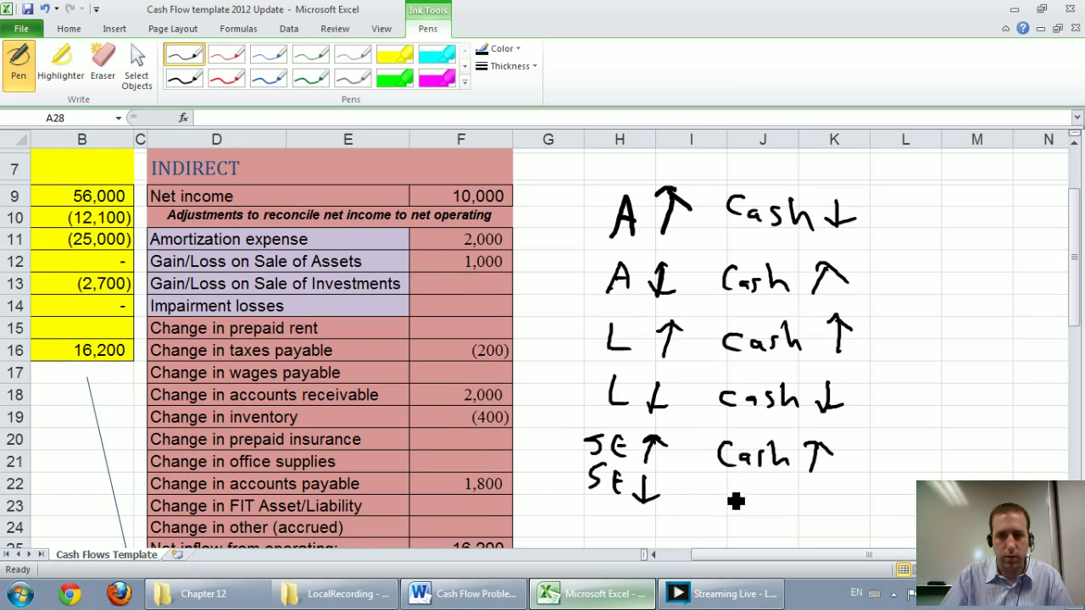
mouse_move(734, 491)
mouse_down()
mouse_move(771, 511)
mouse_move(812, 503)
mouse_move(805, 510)
mouse_up()
drag(795, 499, 819, 514)
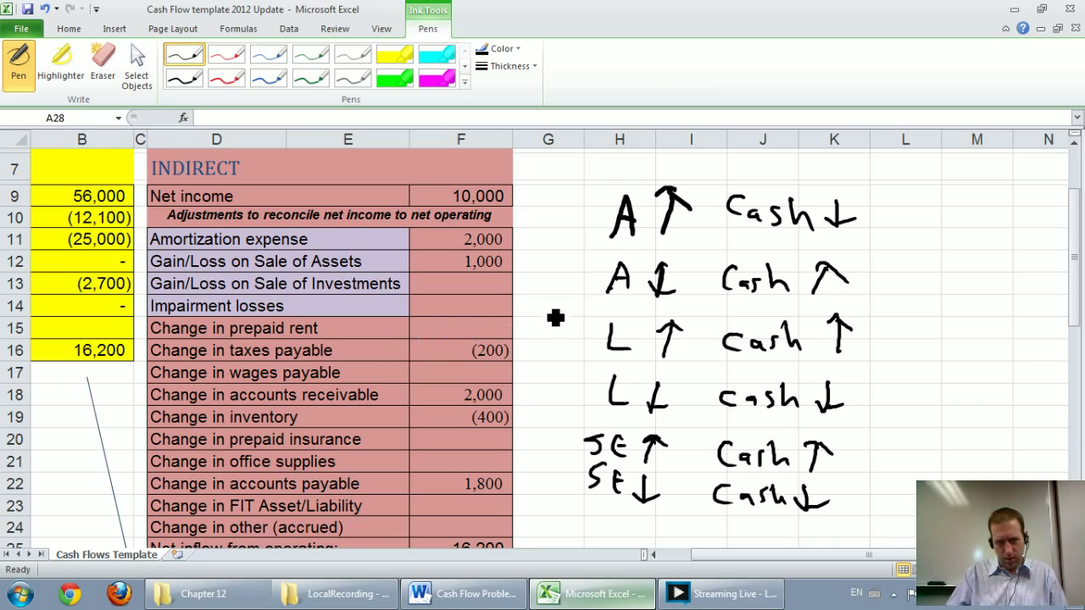
drag(563, 227, 590, 225)
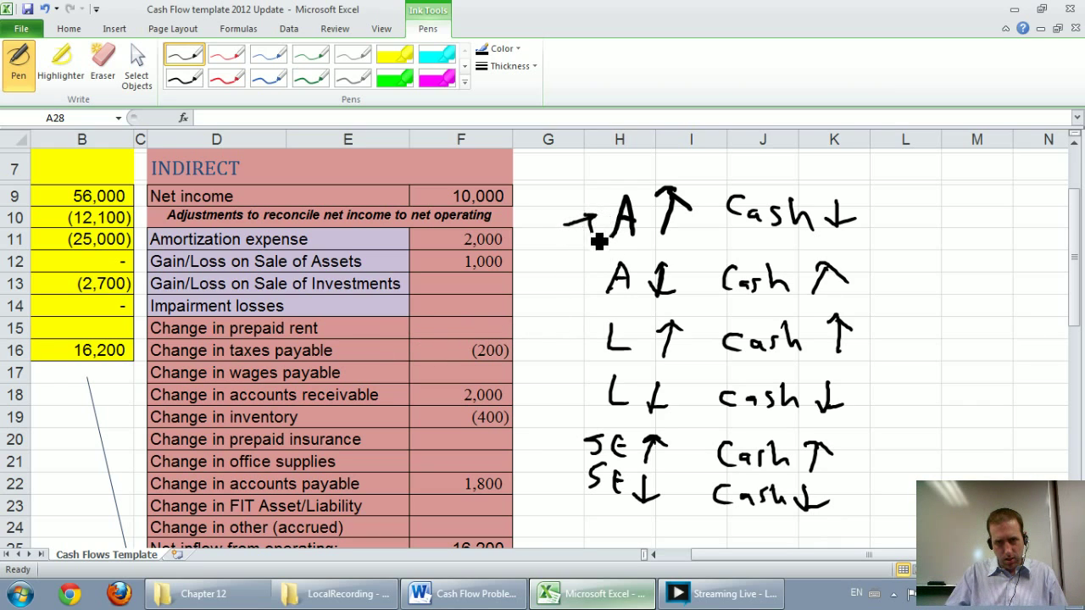
drag(564, 332, 602, 334)
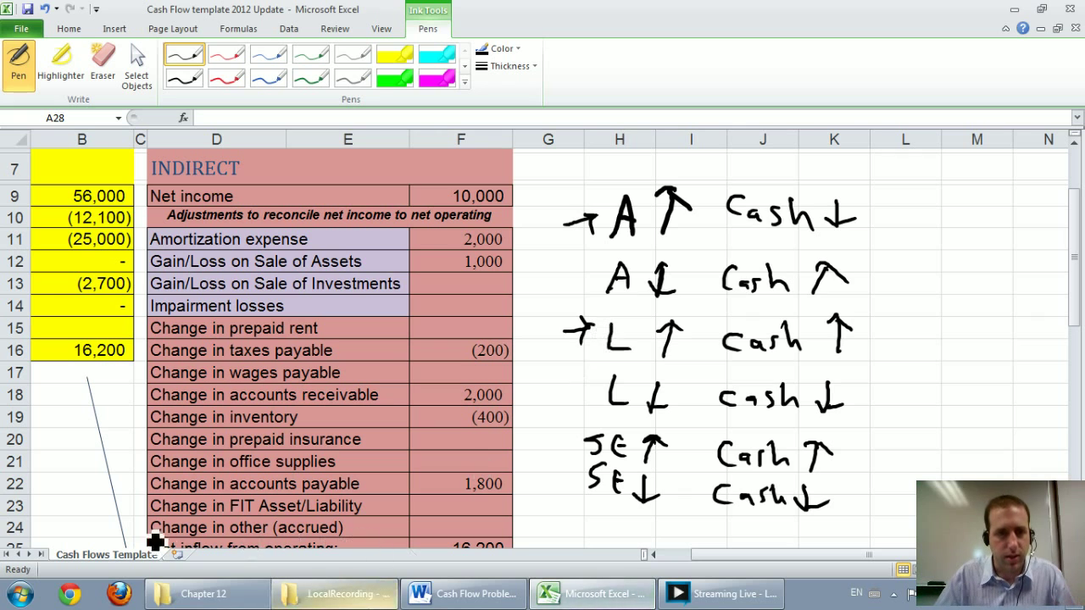
Check the accounts receivable and inventory changes in F18 and F19 against Turner Inc.'s comparative balance sheet in Word and the handwritten rules.
click(463, 593)
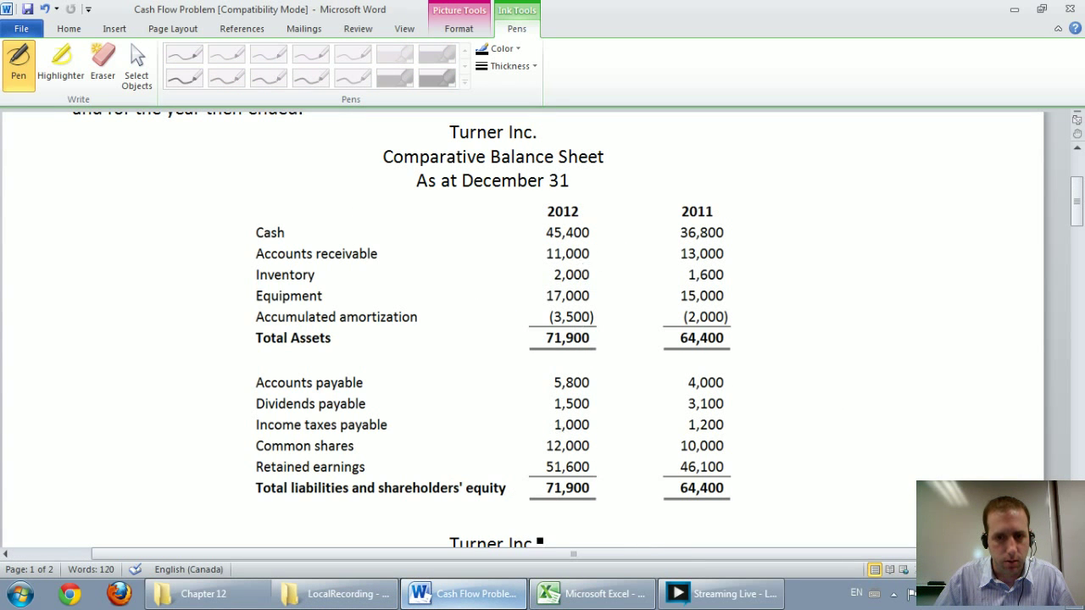
click(567, 592)
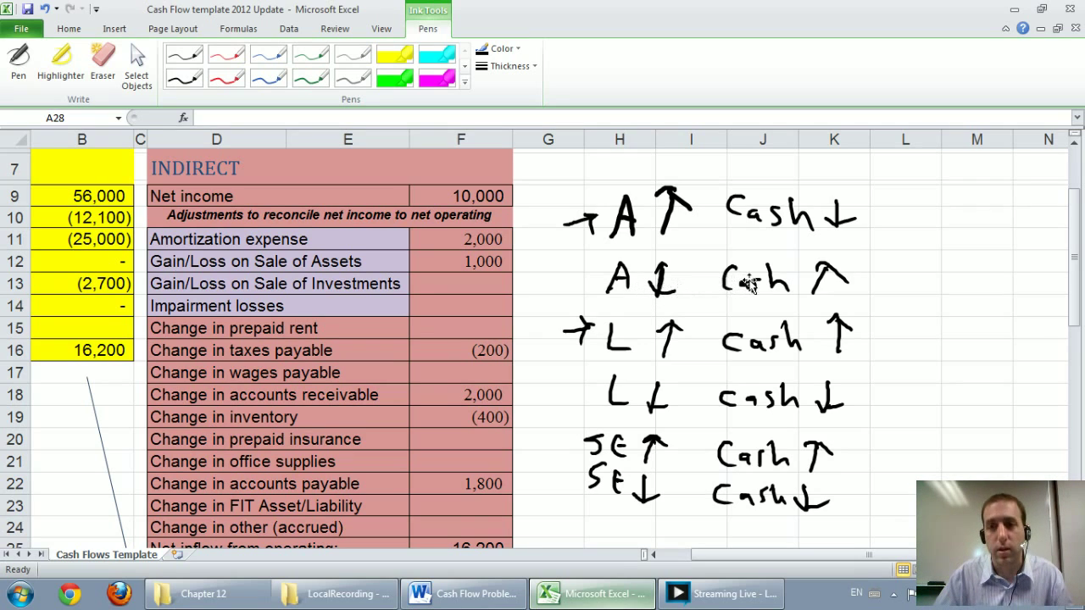
click(460, 394)
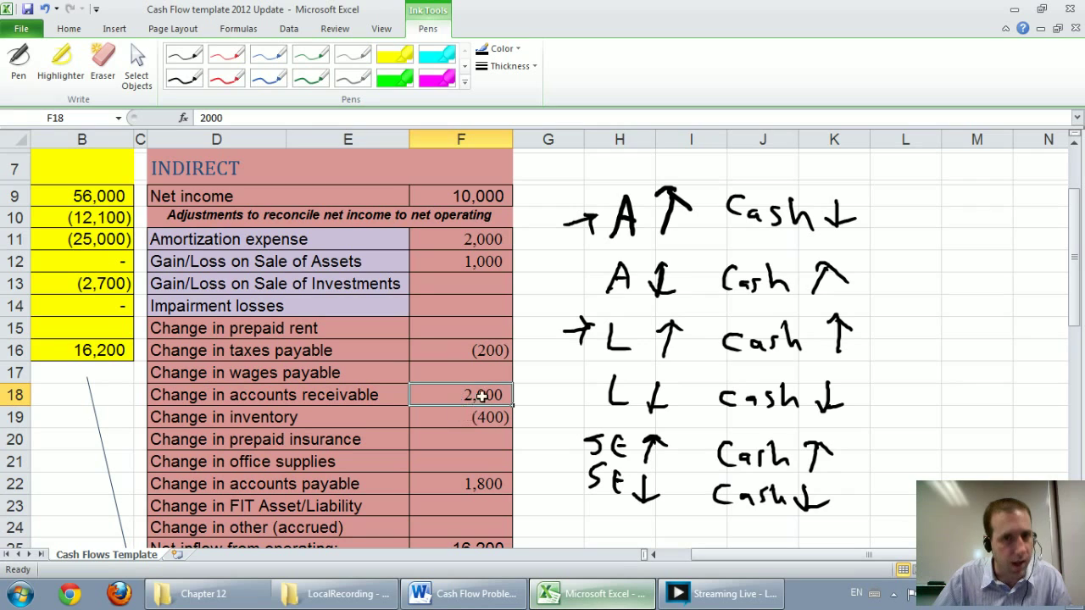
key(alt+Tab)
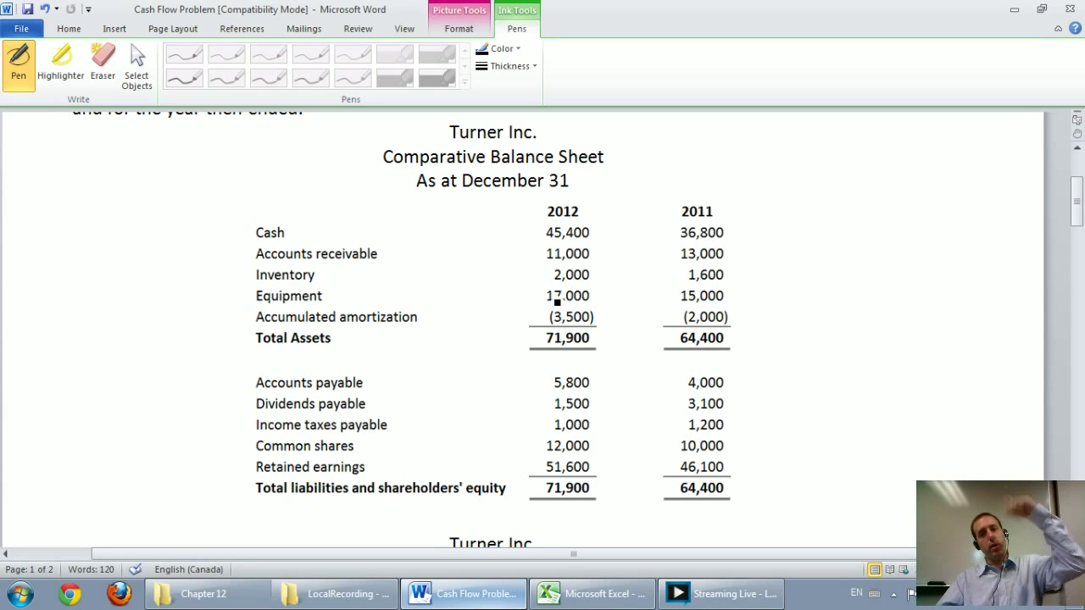
click(642, 580)
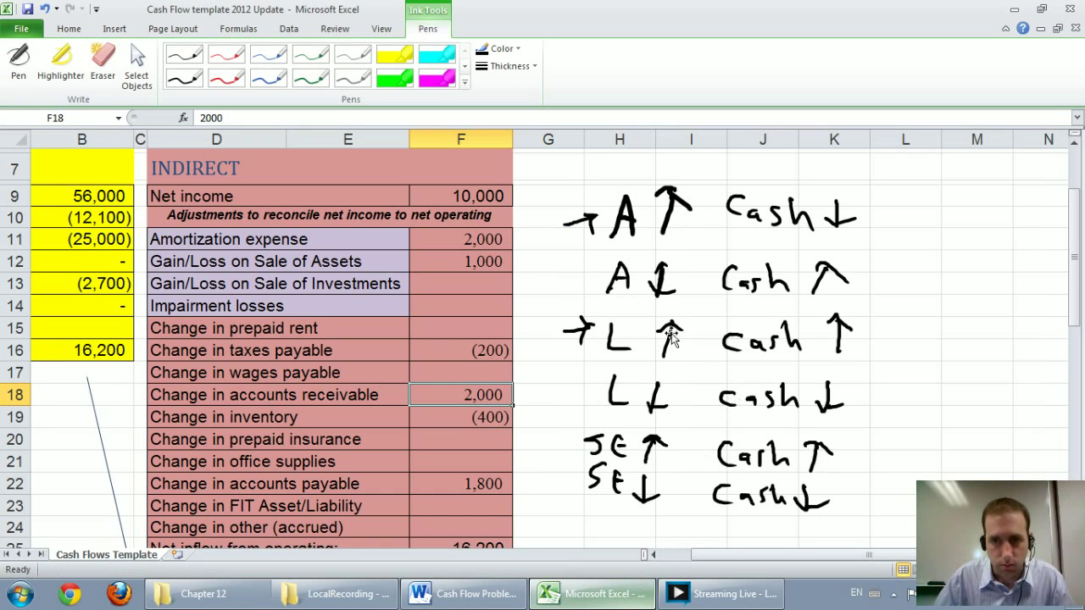
click(488, 416)
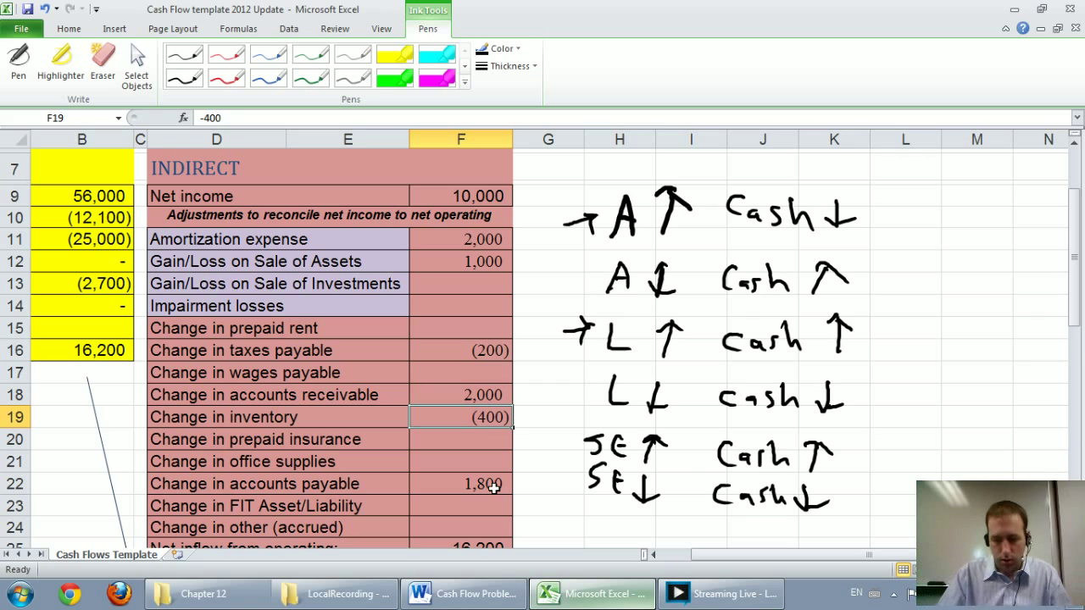
Draw a black curly brace spanning all six handwritten cash rules, and go to the investing and financing activities sections.
click(194, 63)
mouse_move(861, 185)
mouse_down()
mouse_move(888, 348)
mouse_move(877, 462)
mouse_move(839, 512)
mouse_up()
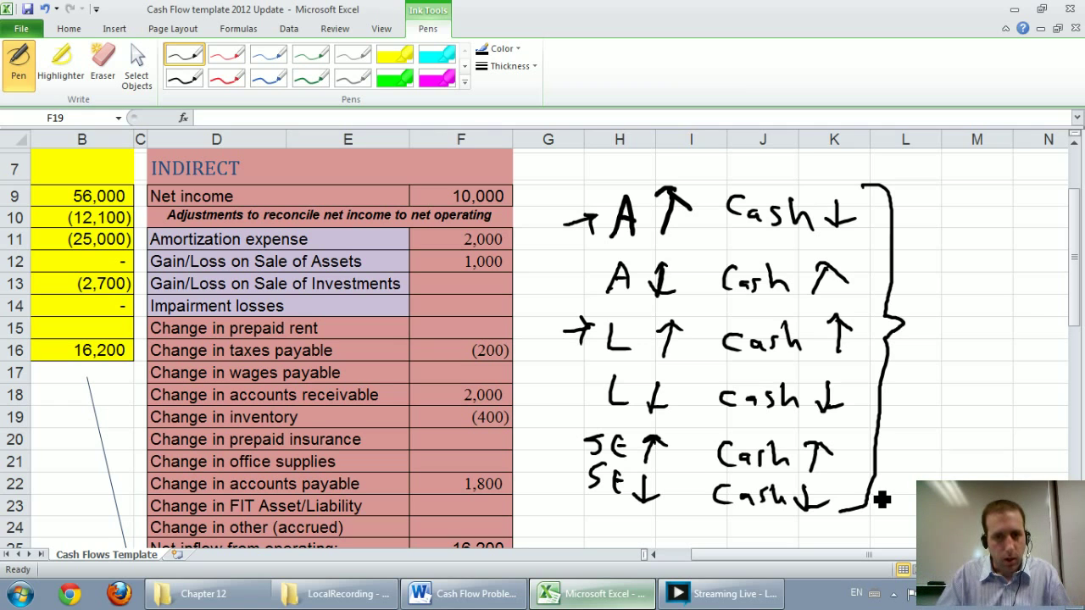
click(654, 554)
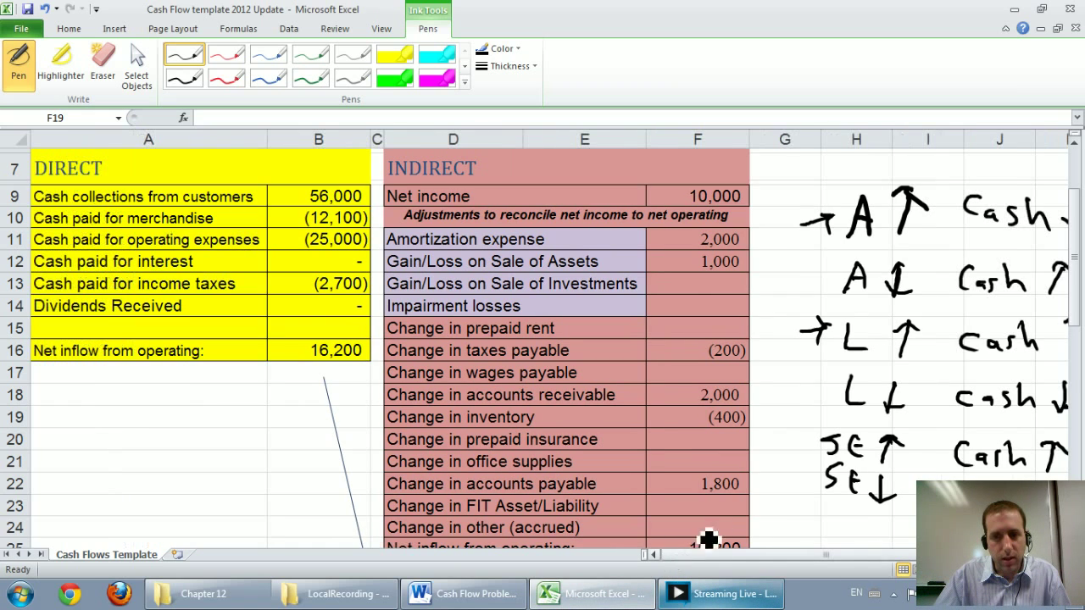
drag(1072, 289, 1051, 455)
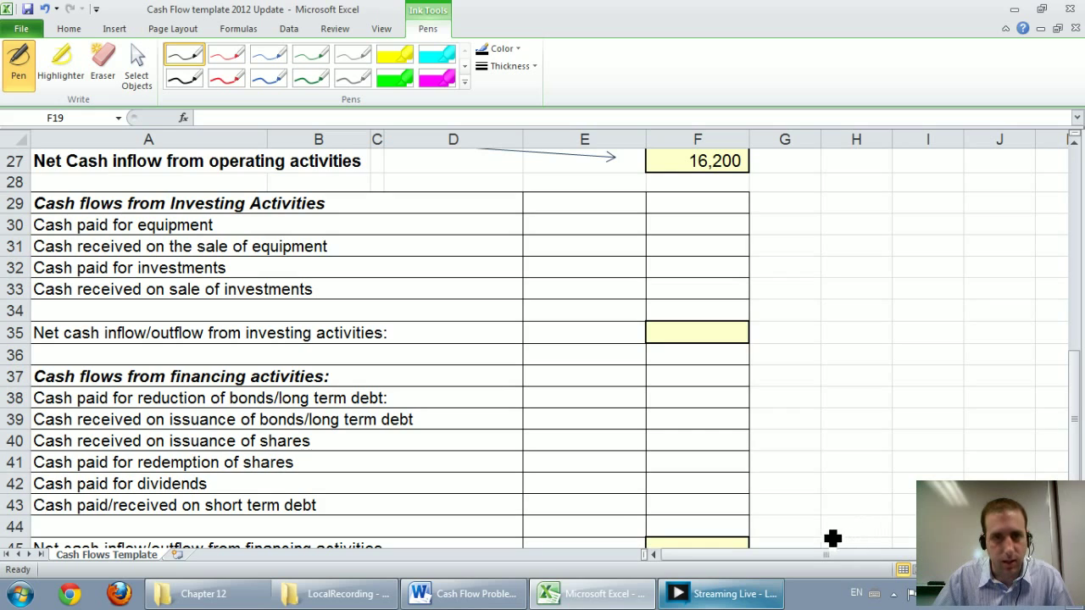